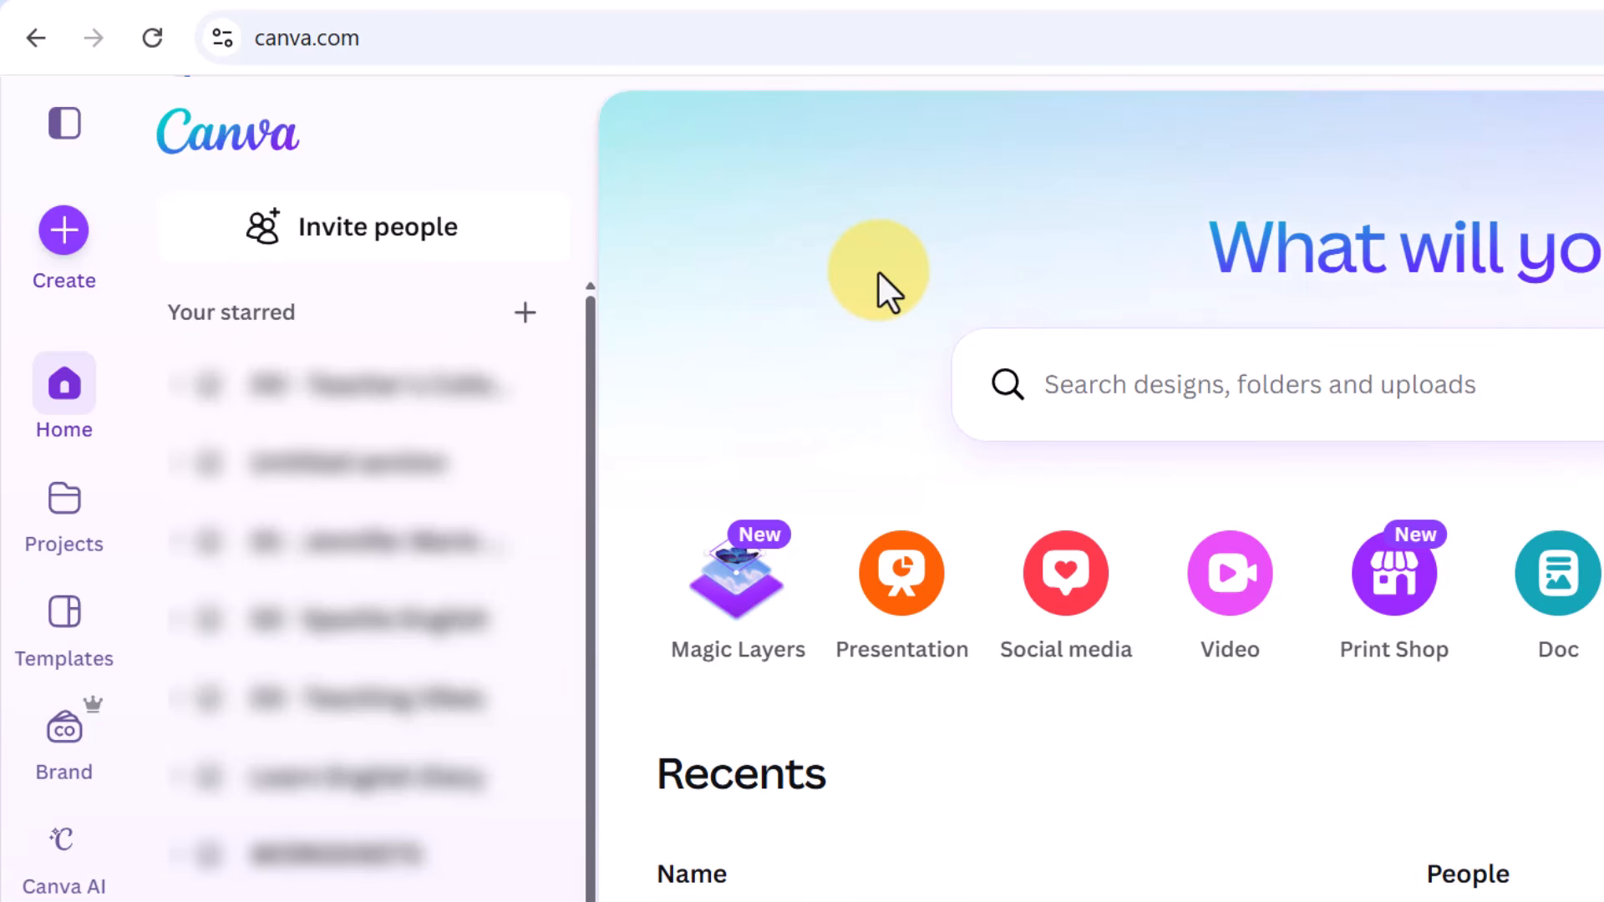
# Search the design types for "Facebook Video" and create a blank Facebook Video design
pyautogui.click(50, 244)
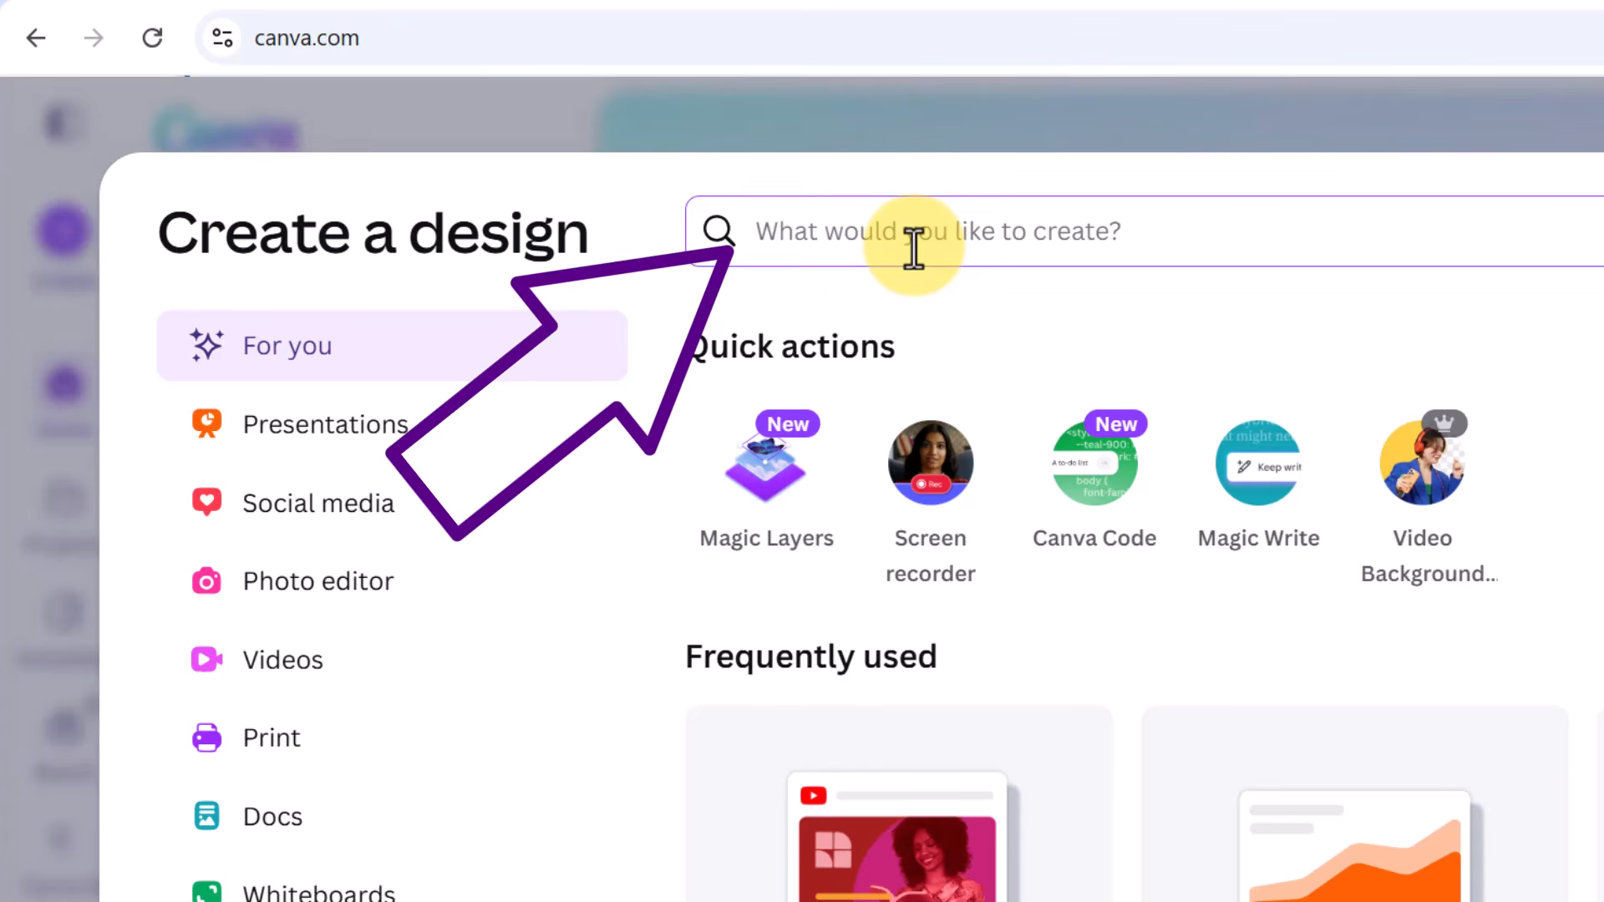
pyautogui.write('Facebo')
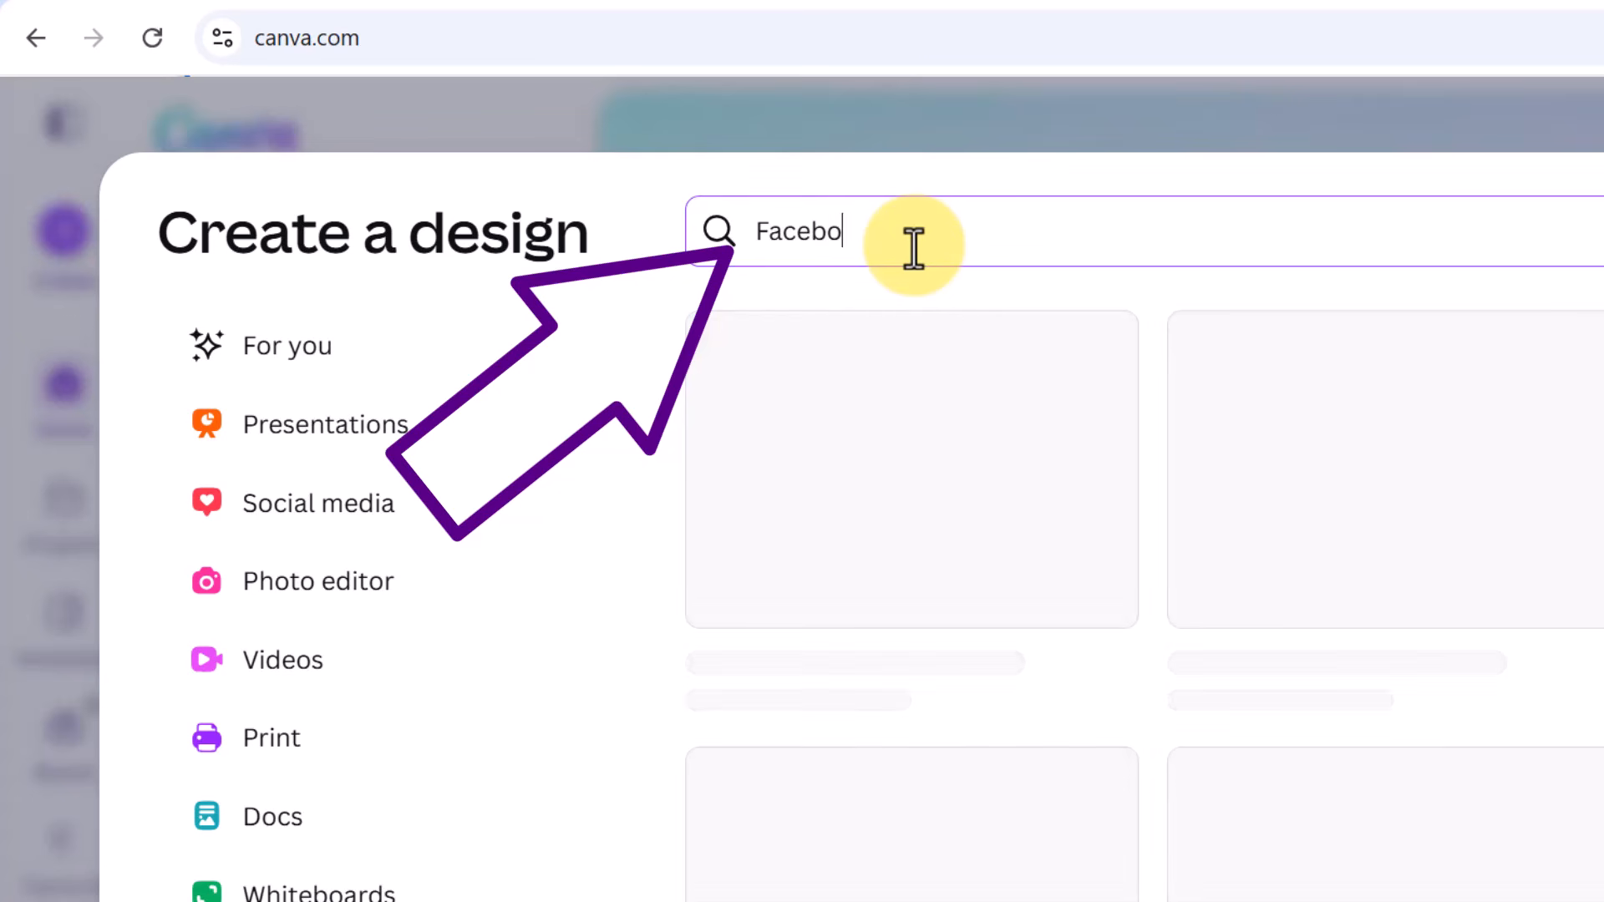
pyautogui.write('ok Video')
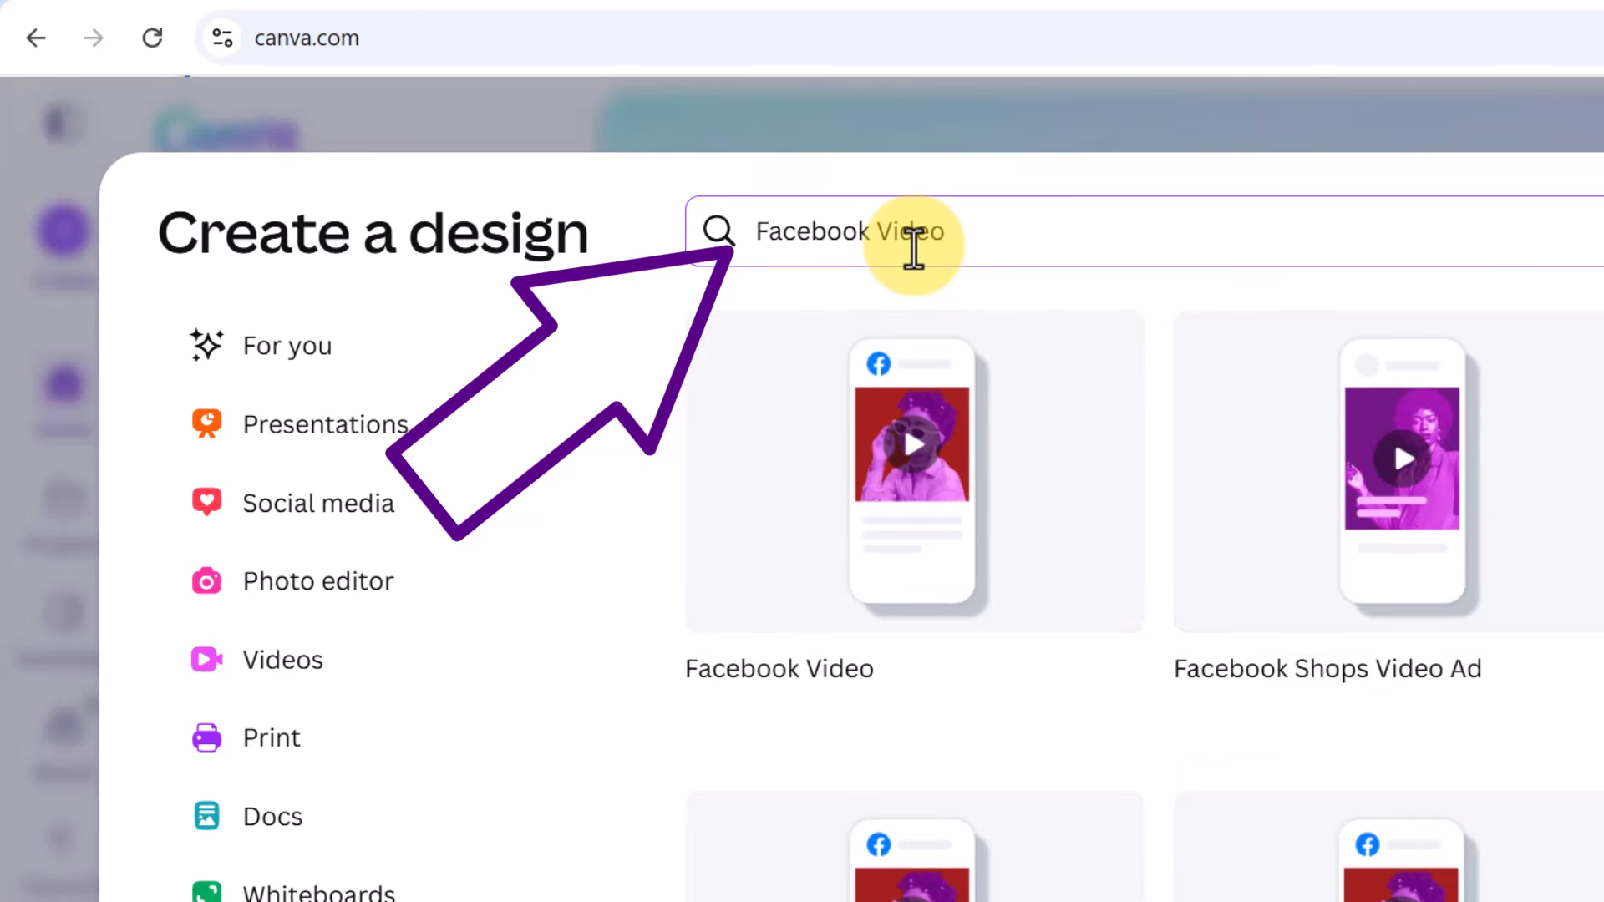
pyautogui.click(1007, 493)
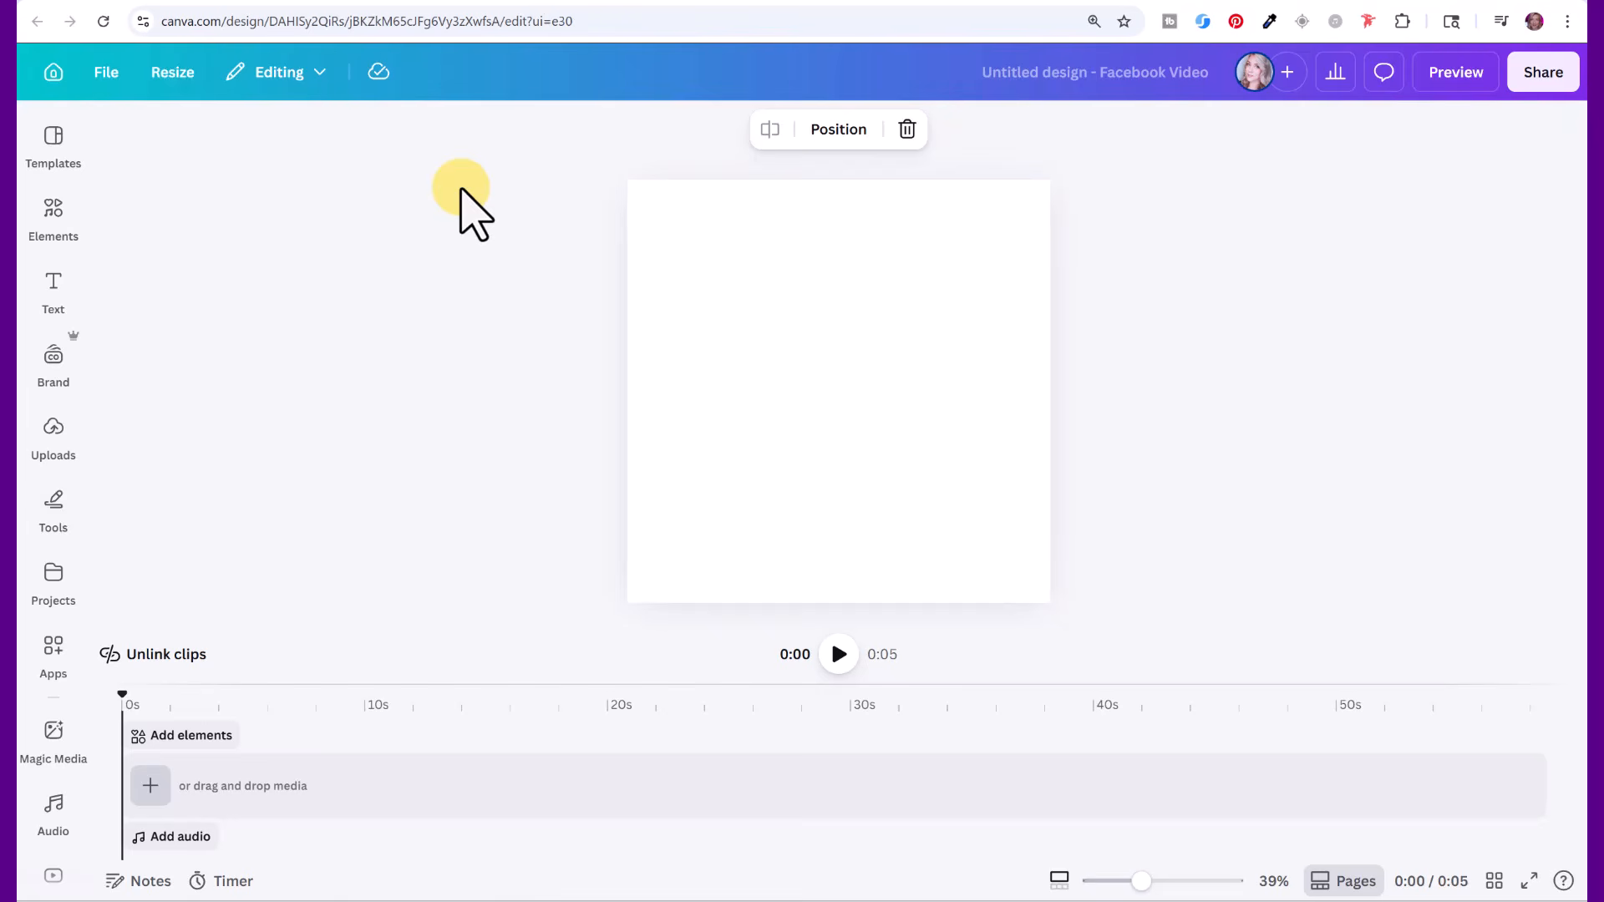
# Add a square shape to the blank page and enlarge it from the upper-left corner to cover the whole page
pyautogui.click(55, 219)
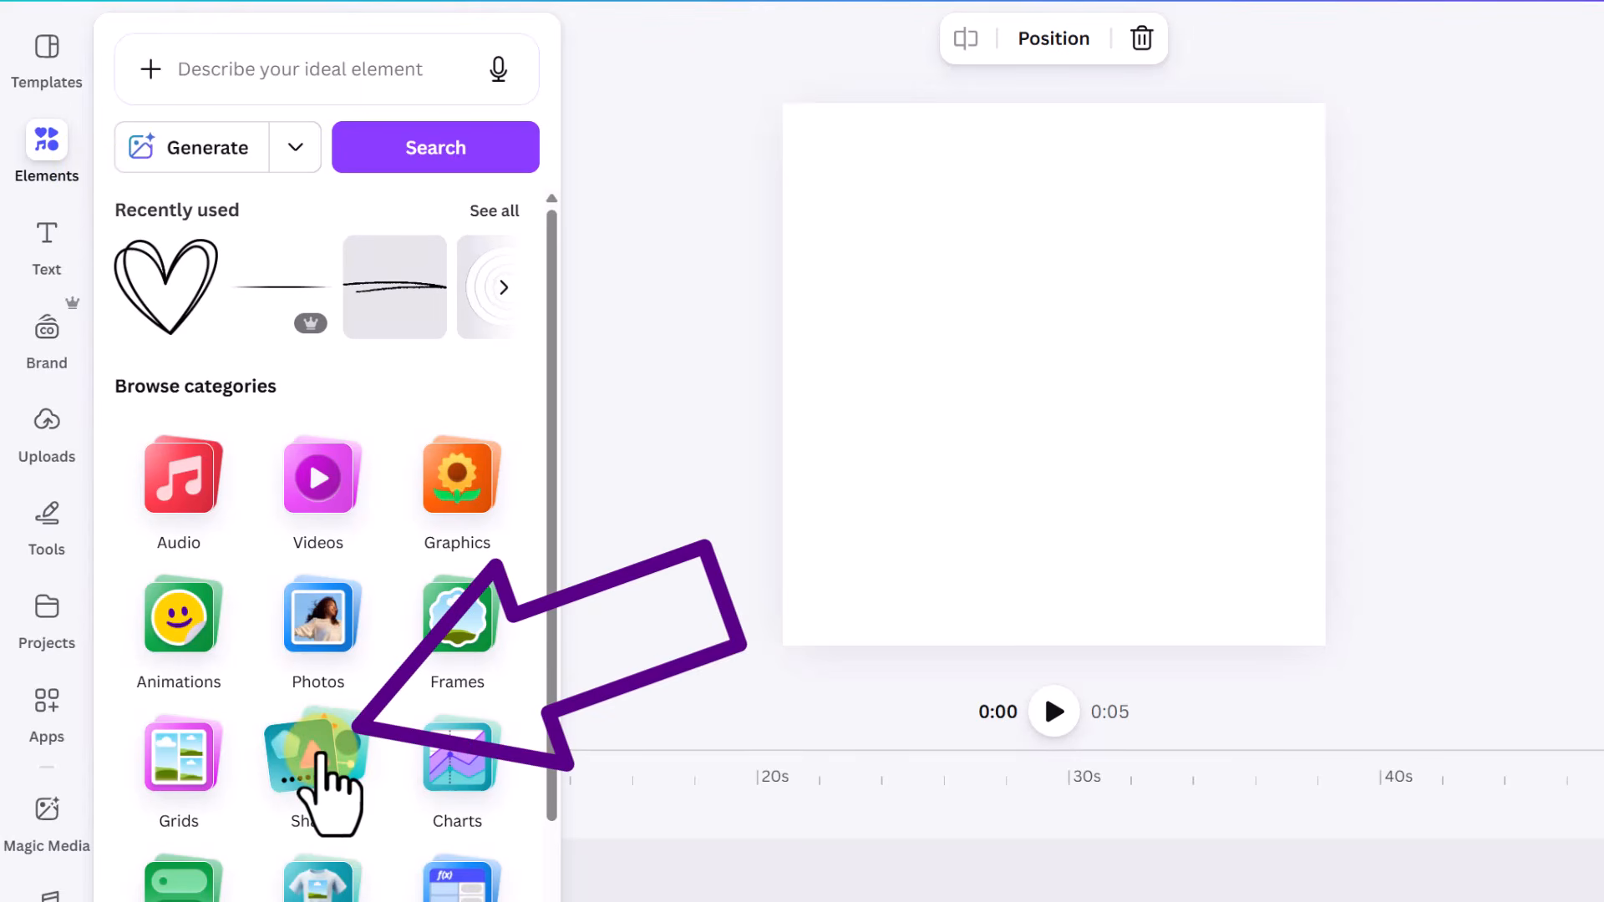
pyautogui.click(322, 760)
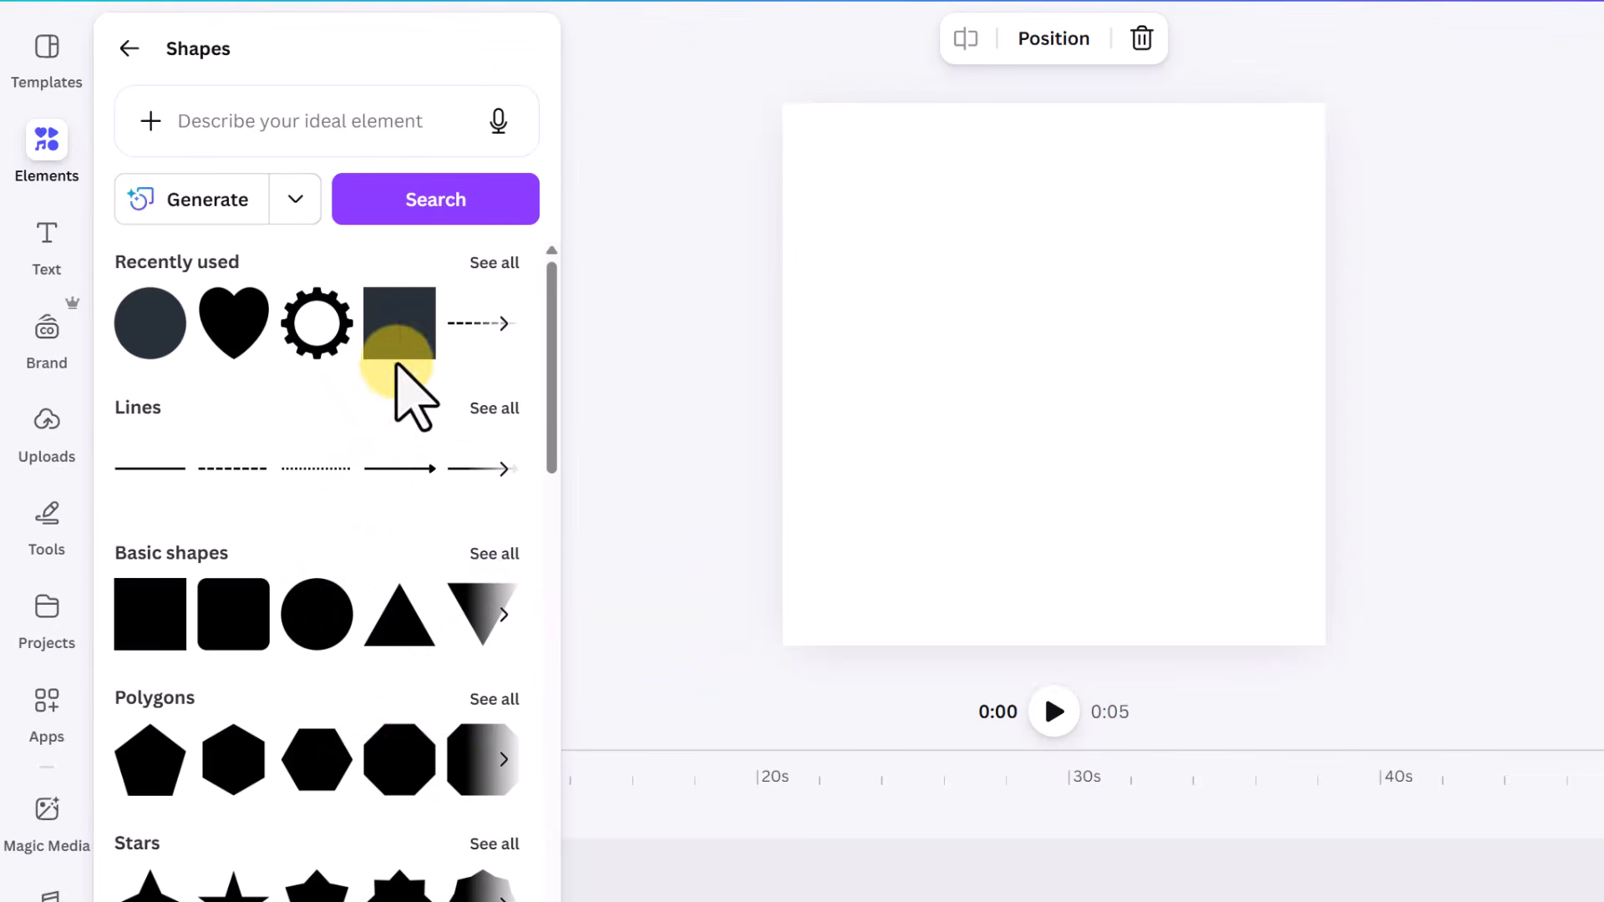
pyautogui.click(395, 345)
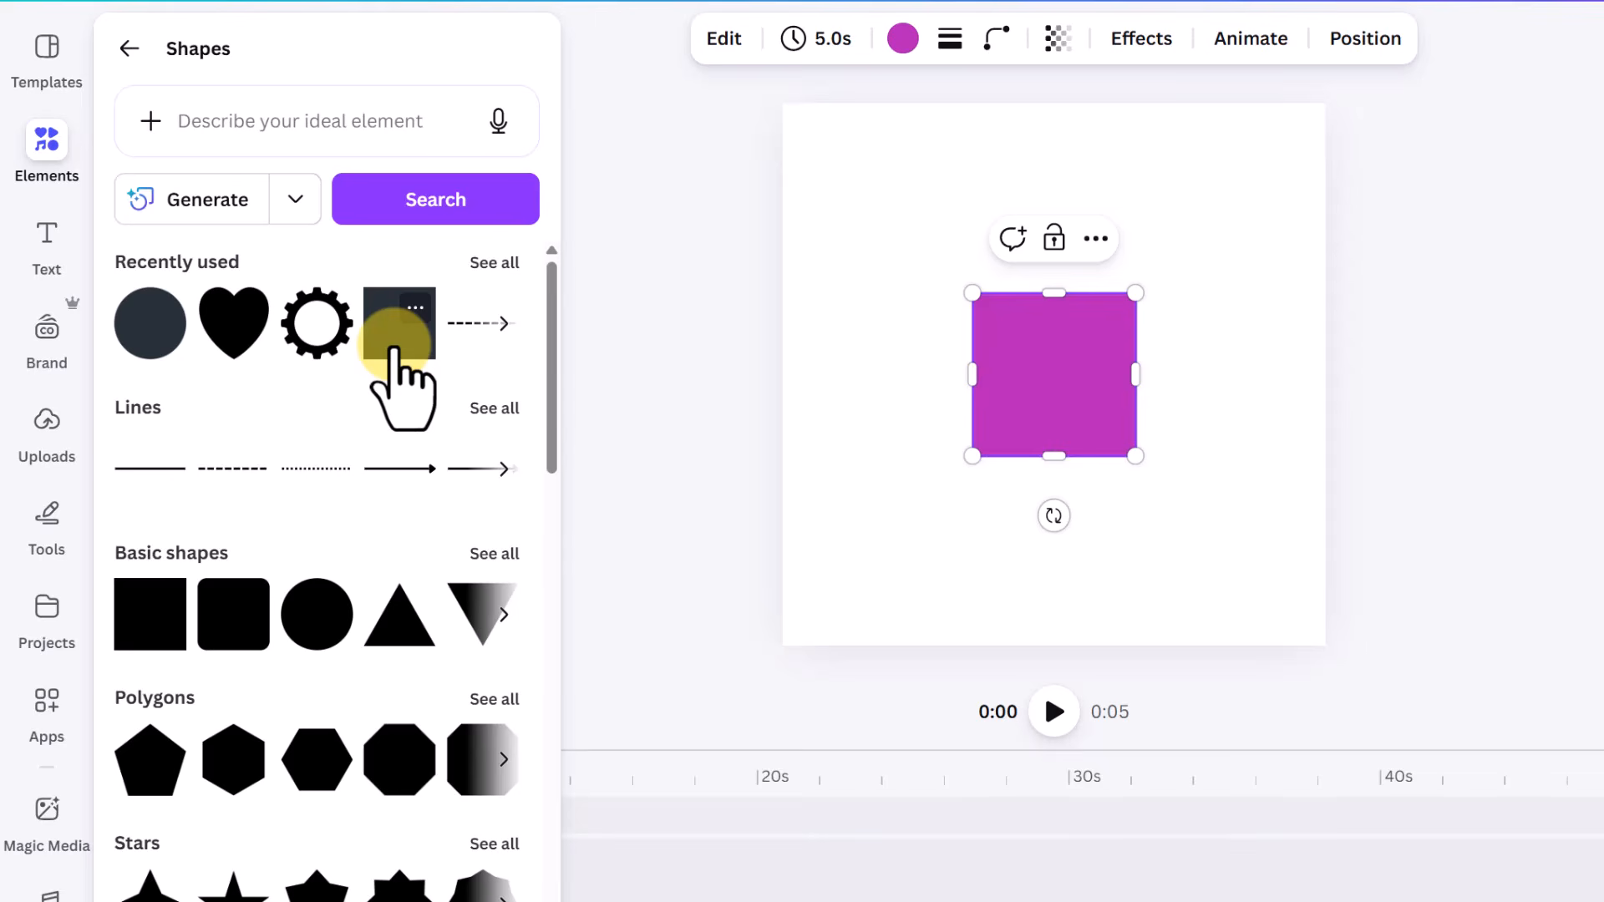
pyautogui.click(735, 404)
pyautogui.moveTo(1039, 430); pyautogui.dragTo(849, 214)
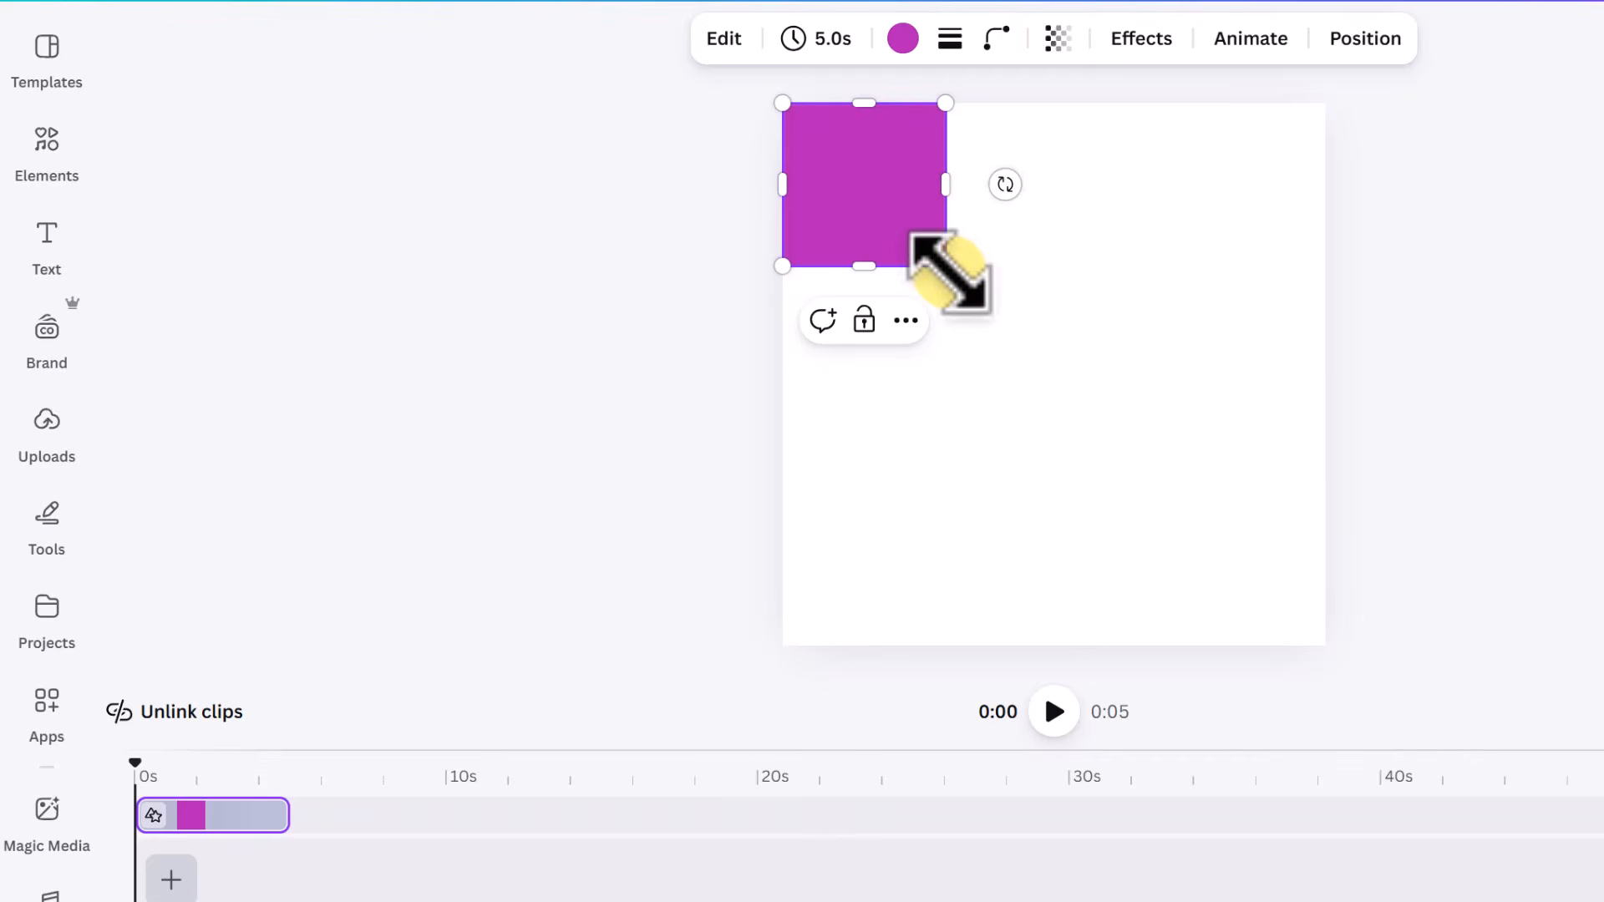
pyautogui.moveTo(949, 268); pyautogui.dragTo(1333, 660)
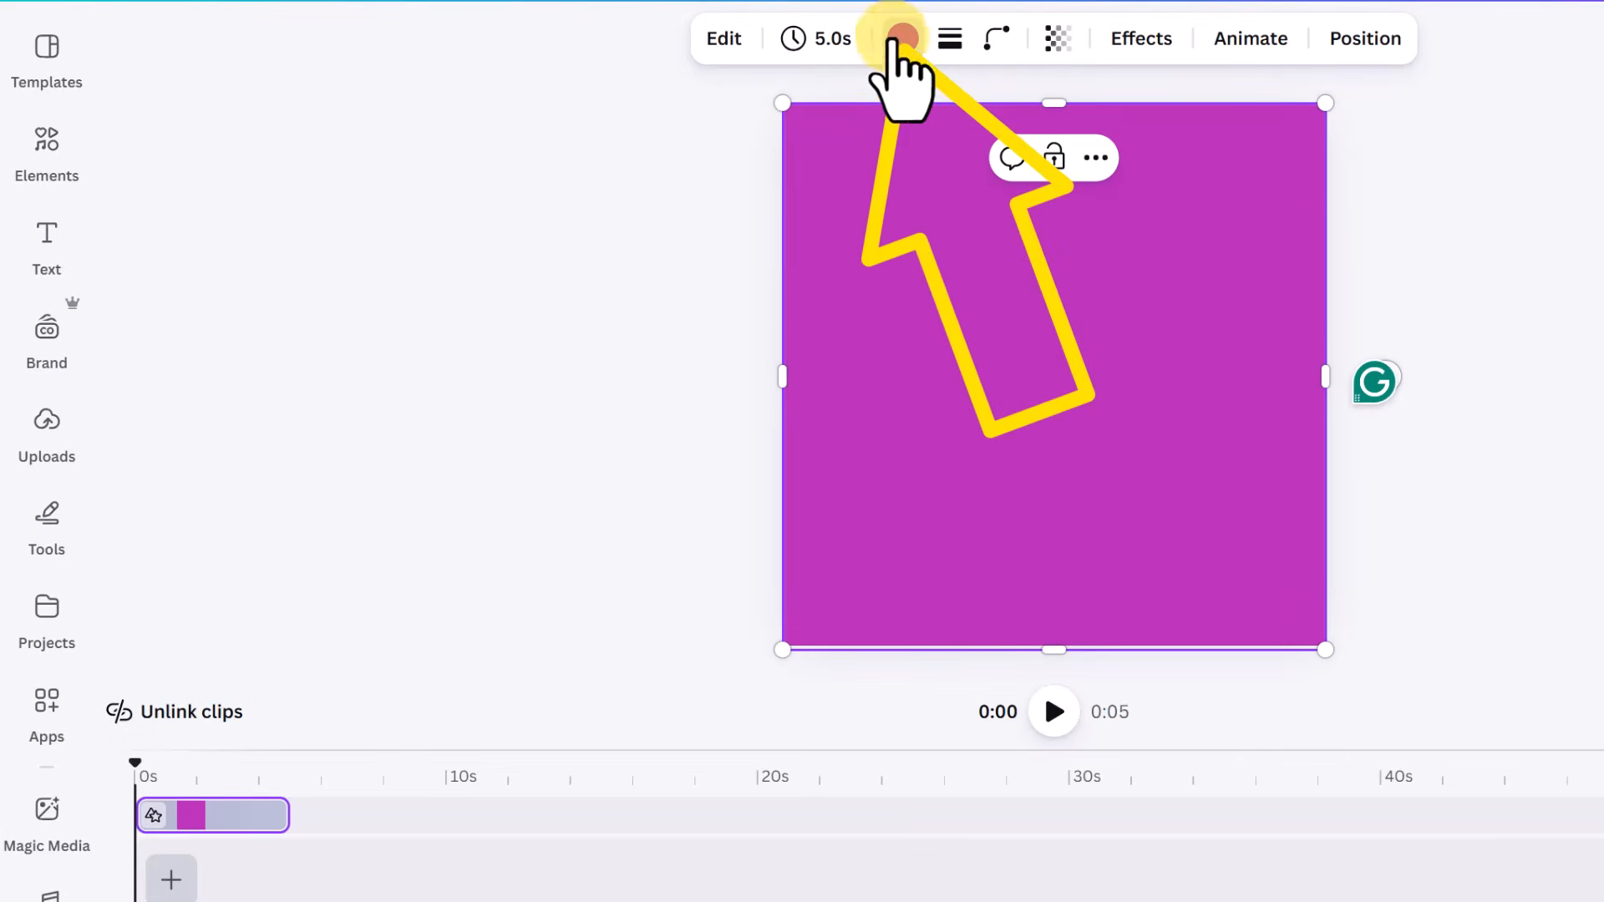
# Fill the background square with a horizontal linear gradient running from light purple #E2A9F1 to a bright pinkish red
pyautogui.click(903, 38)
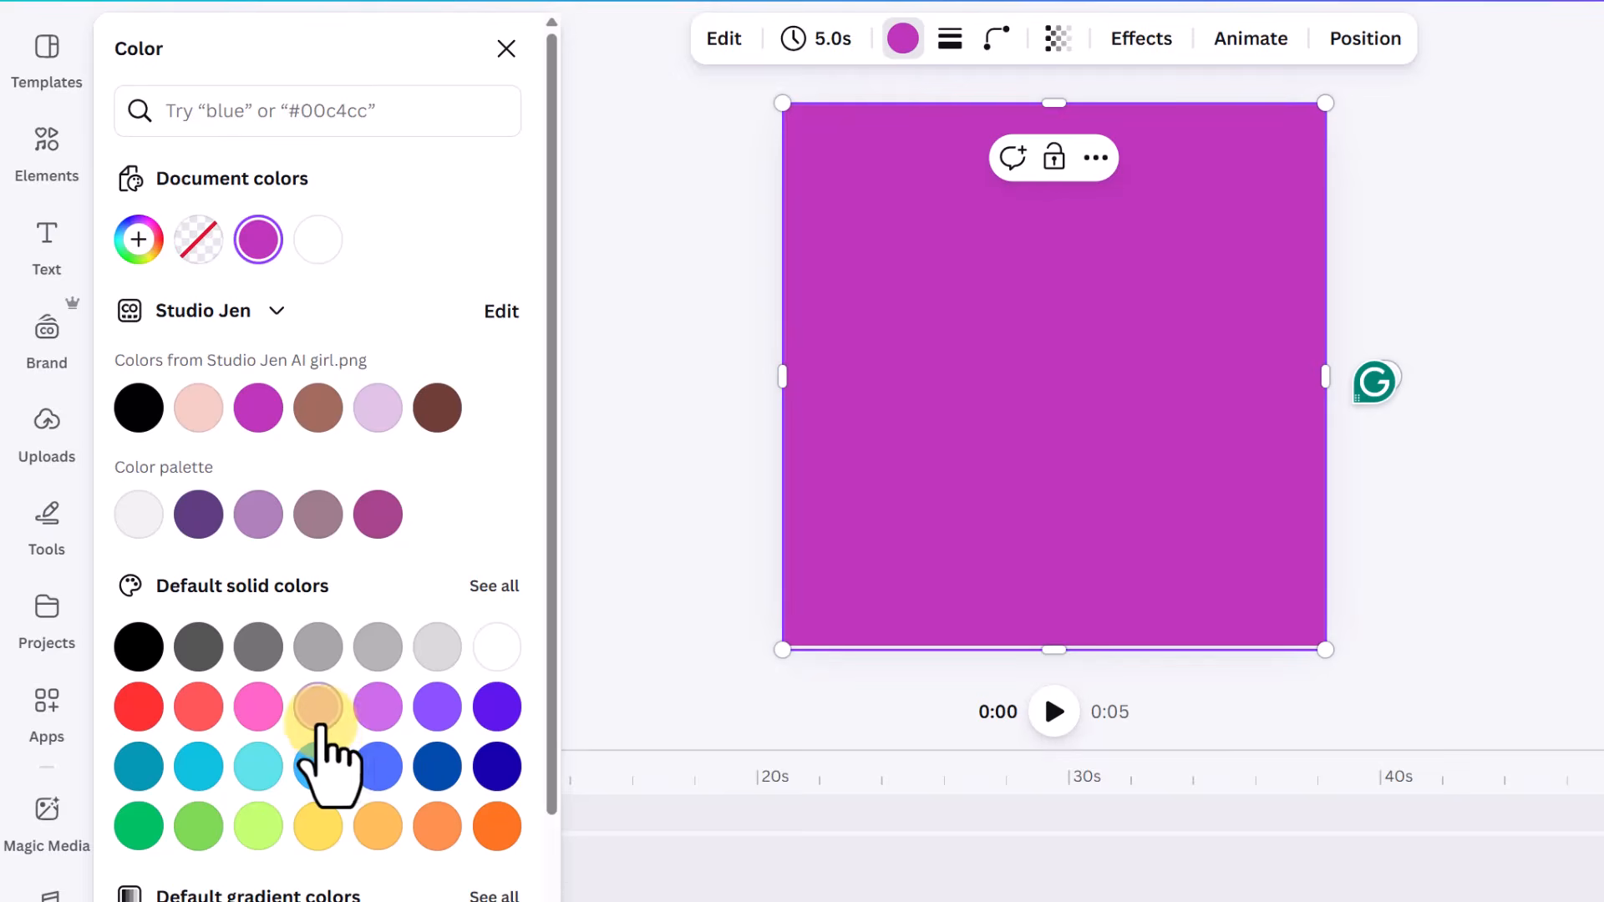
pyautogui.click(320, 709)
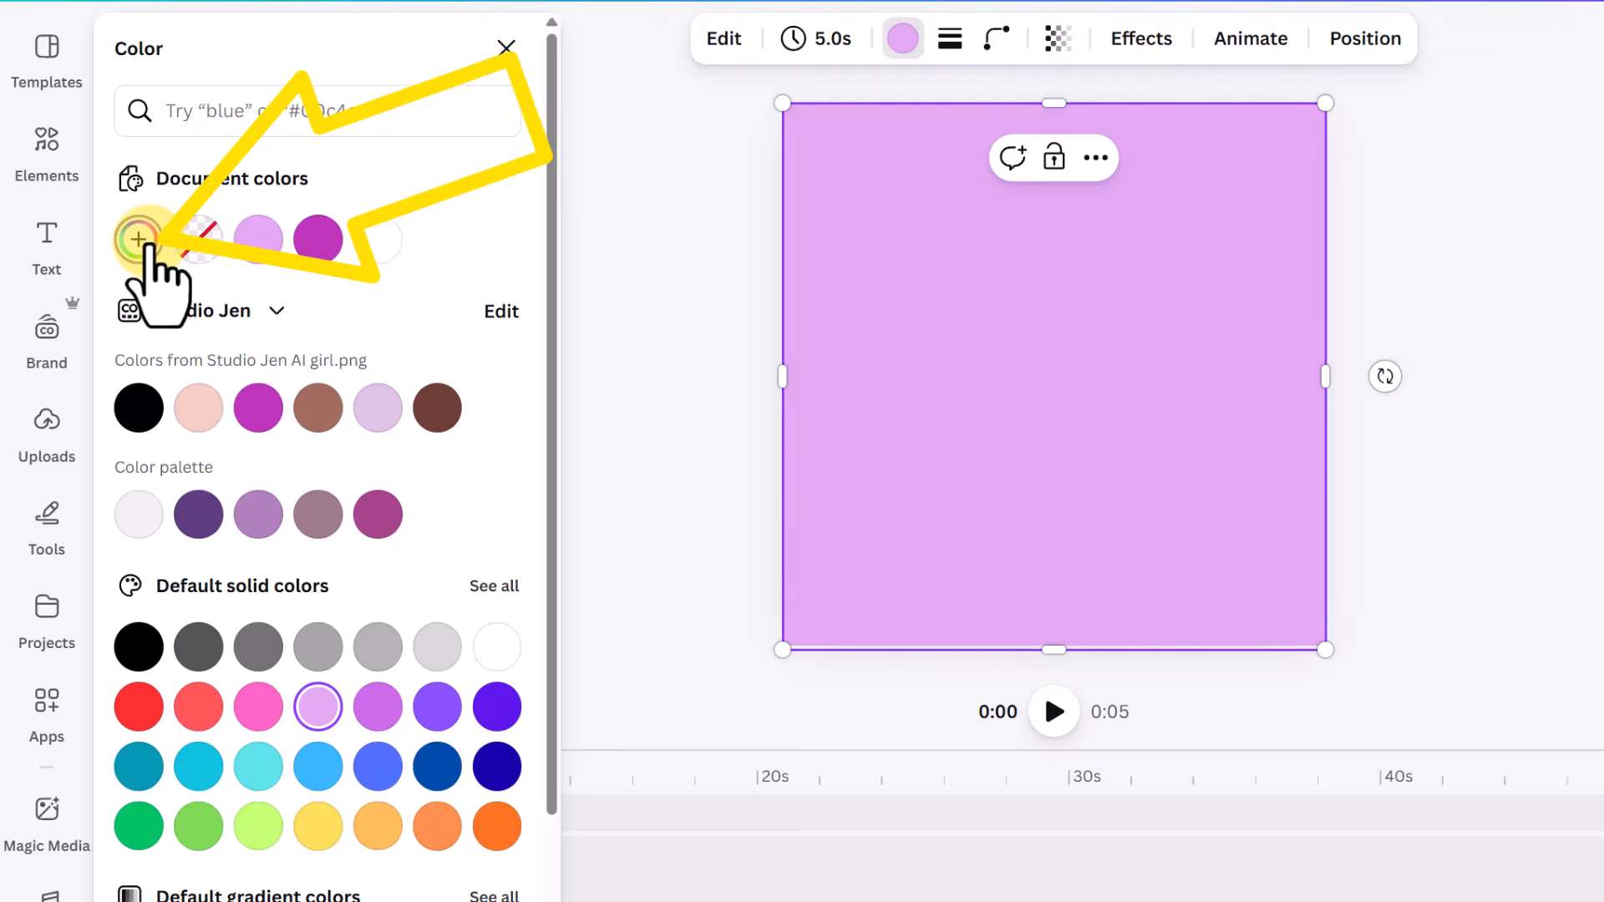
pyautogui.click(140, 241)
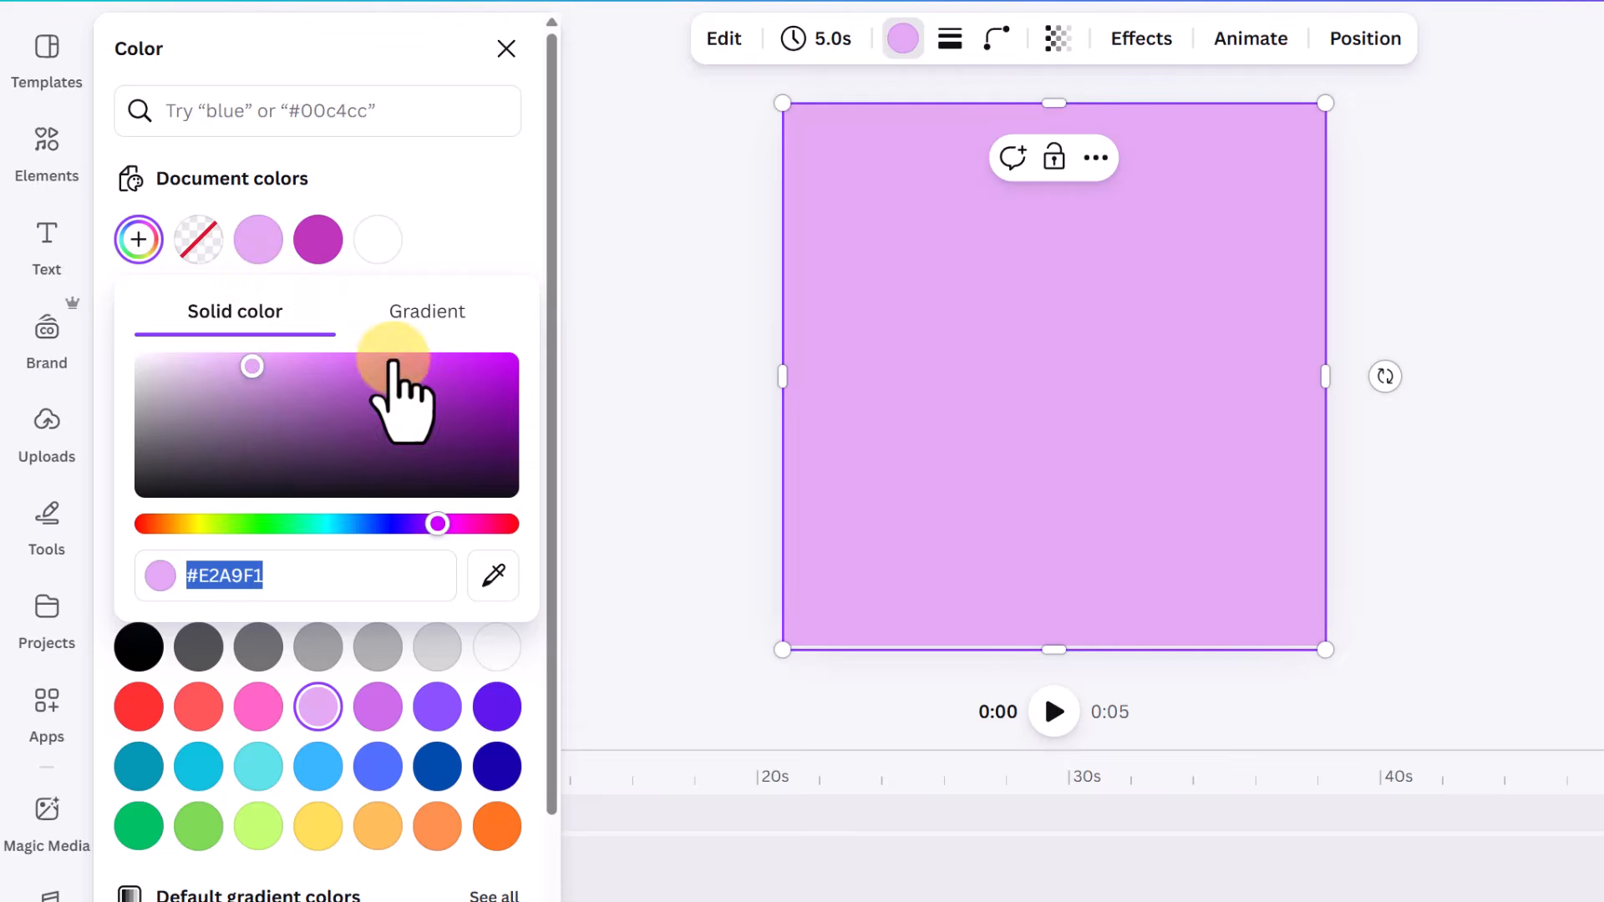
pyautogui.click(427, 312)
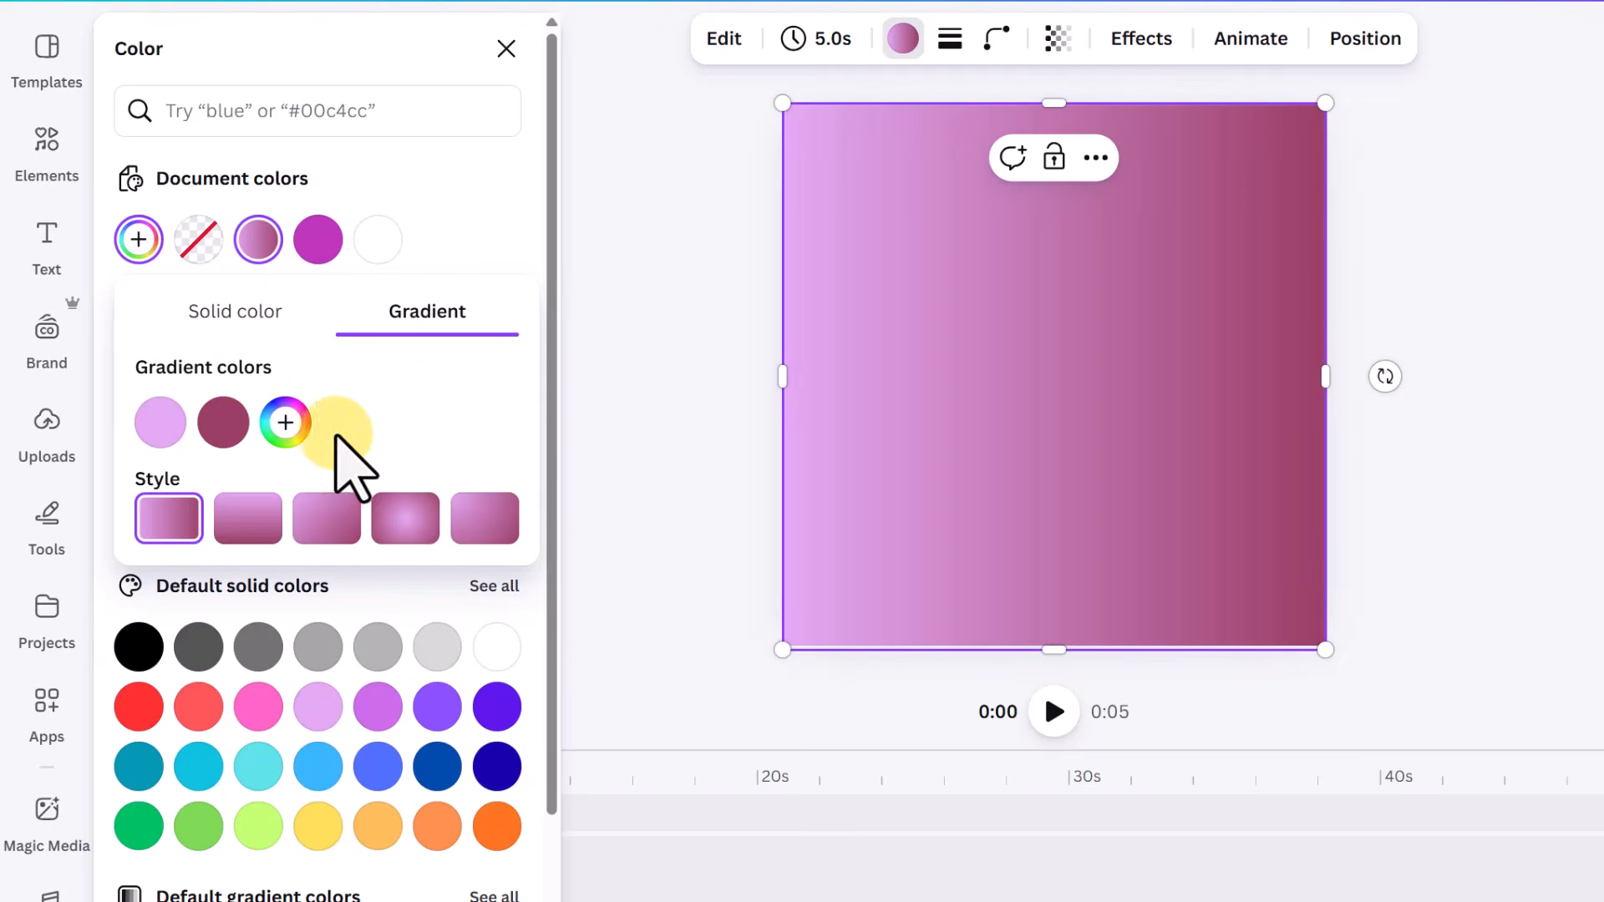
pyautogui.click(223, 423)
pyautogui.moveTo(474, 561); pyautogui.dragTo(569, 498)
pyautogui.click(657, 378)
pyautogui.click(657, 377)
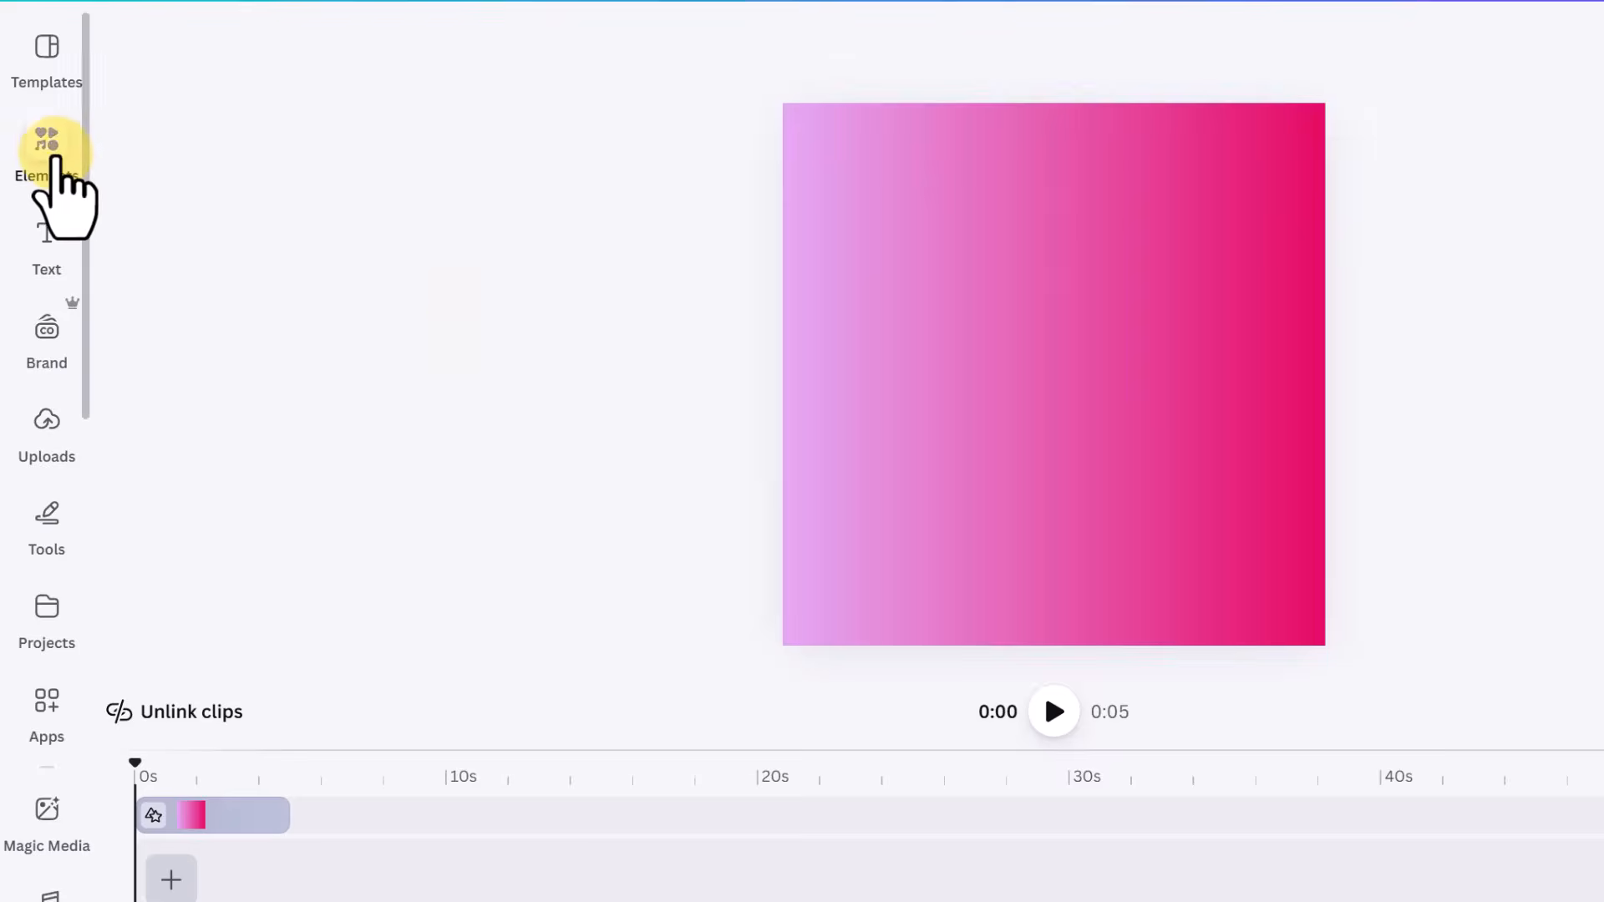
# Add the blue party popper from the Festive animations, shrink it and place it in the page's lower-left corner
pyautogui.click(51, 148)
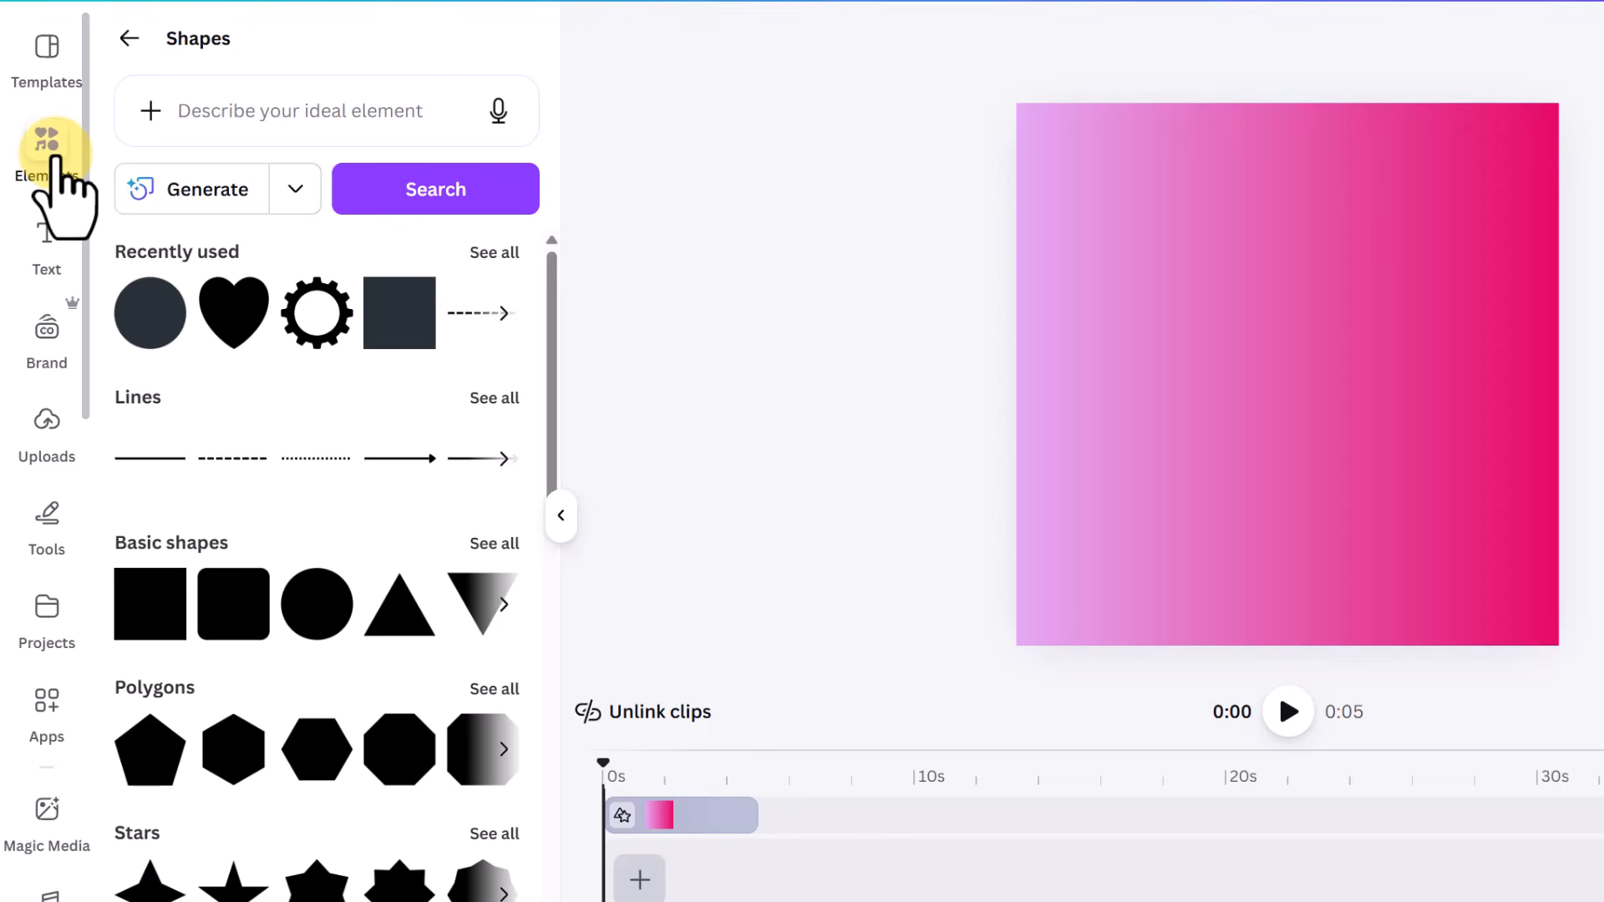
pyautogui.click(131, 38)
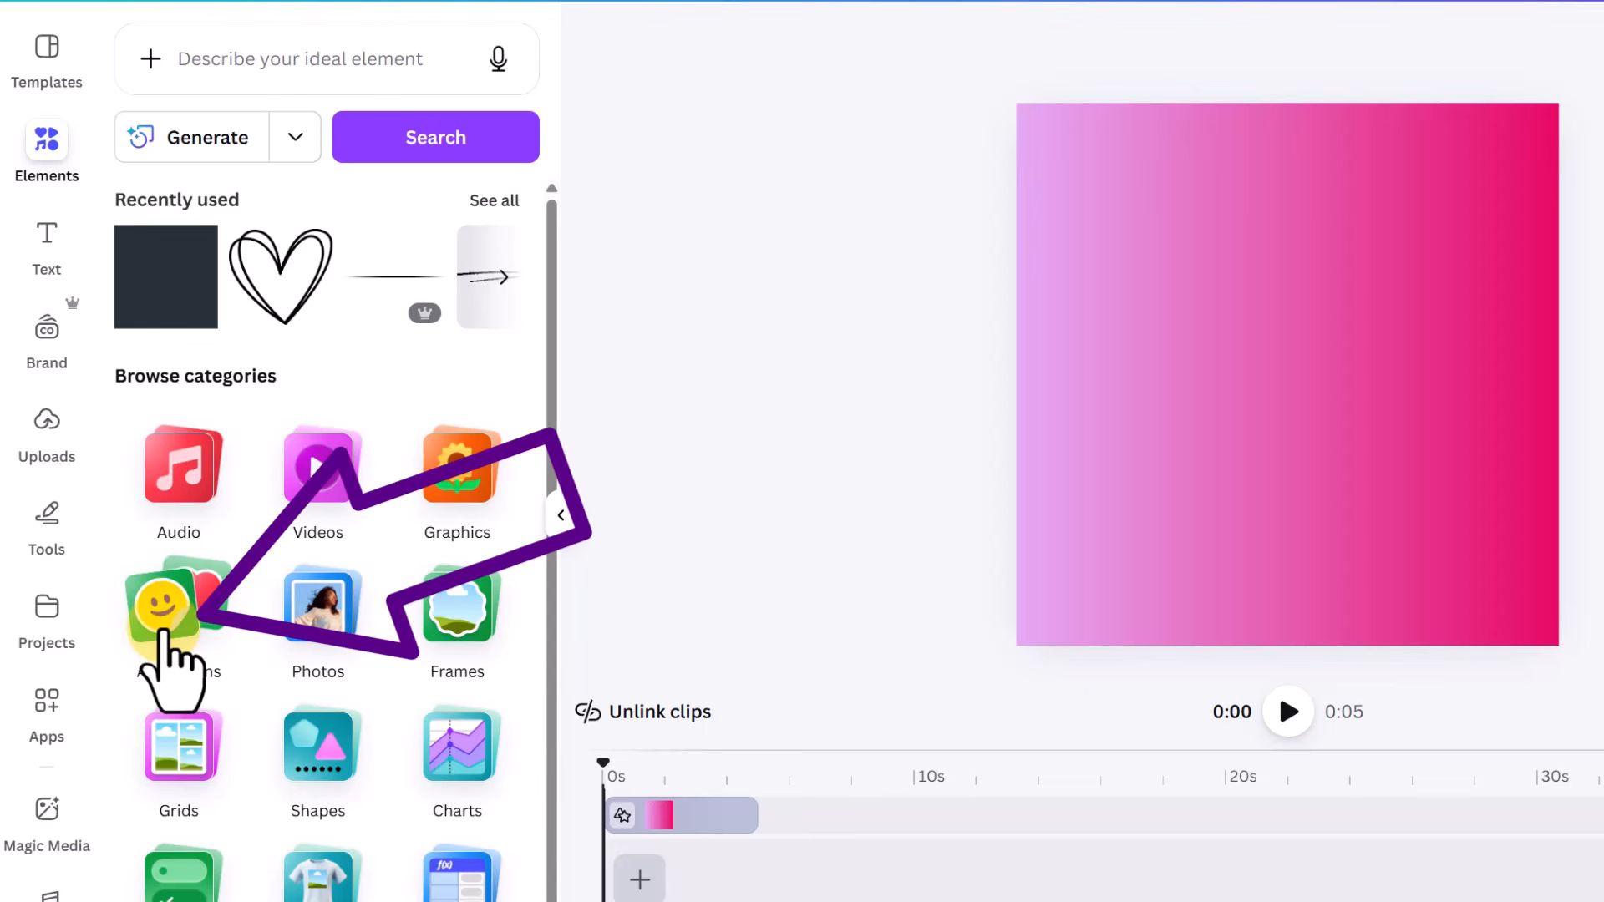
pyautogui.click(195, 628)
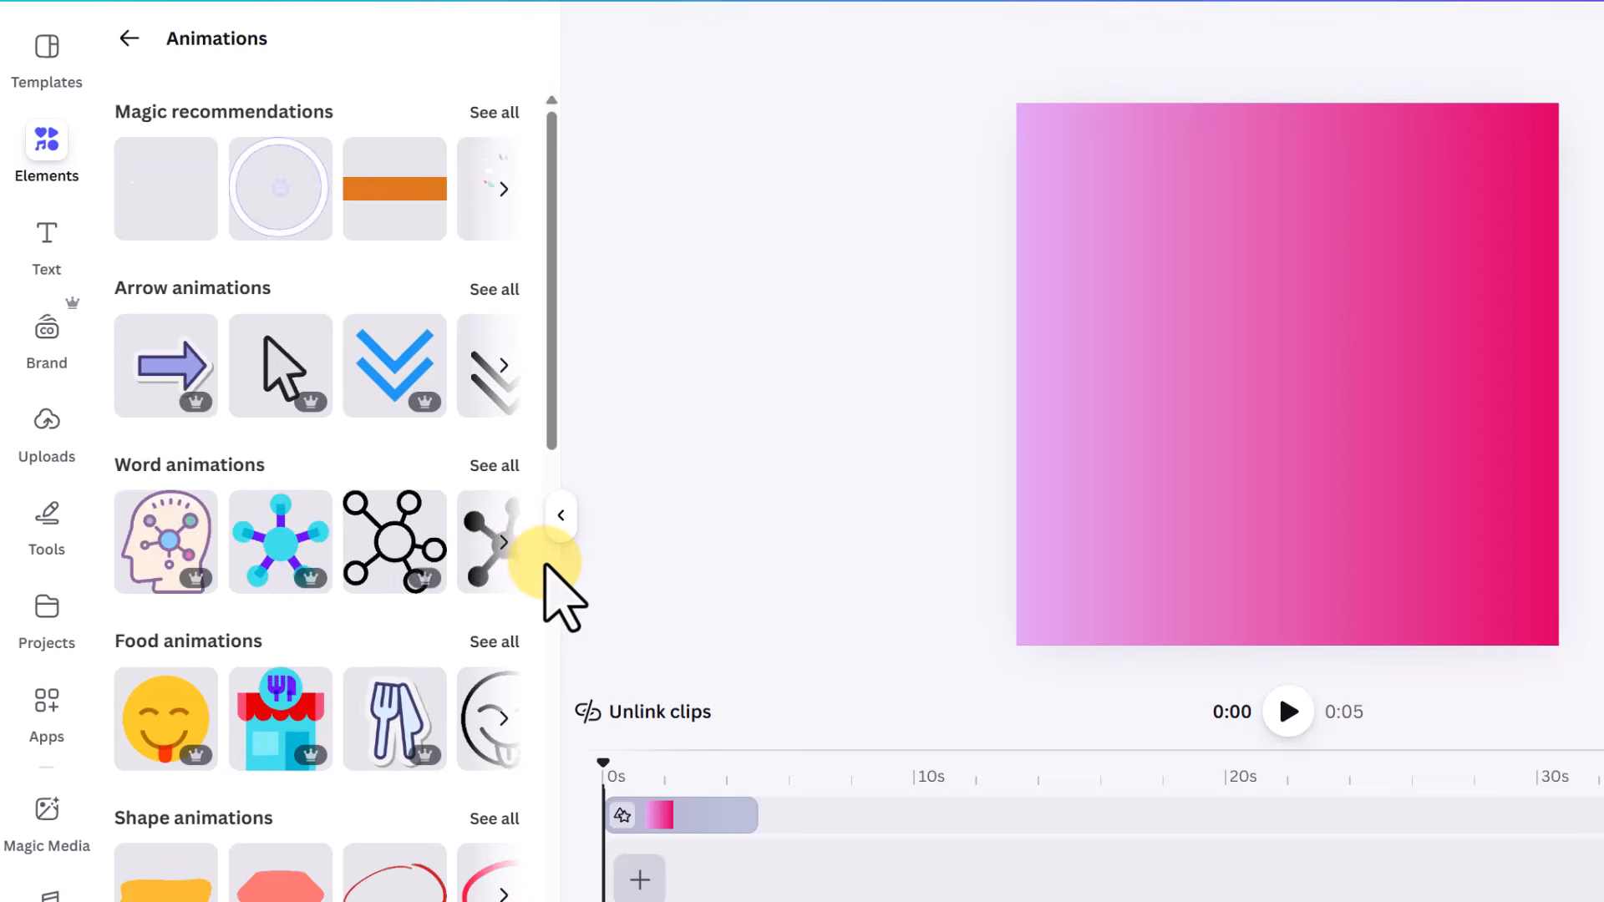
pyautogui.scroll(-3, 465, 590)
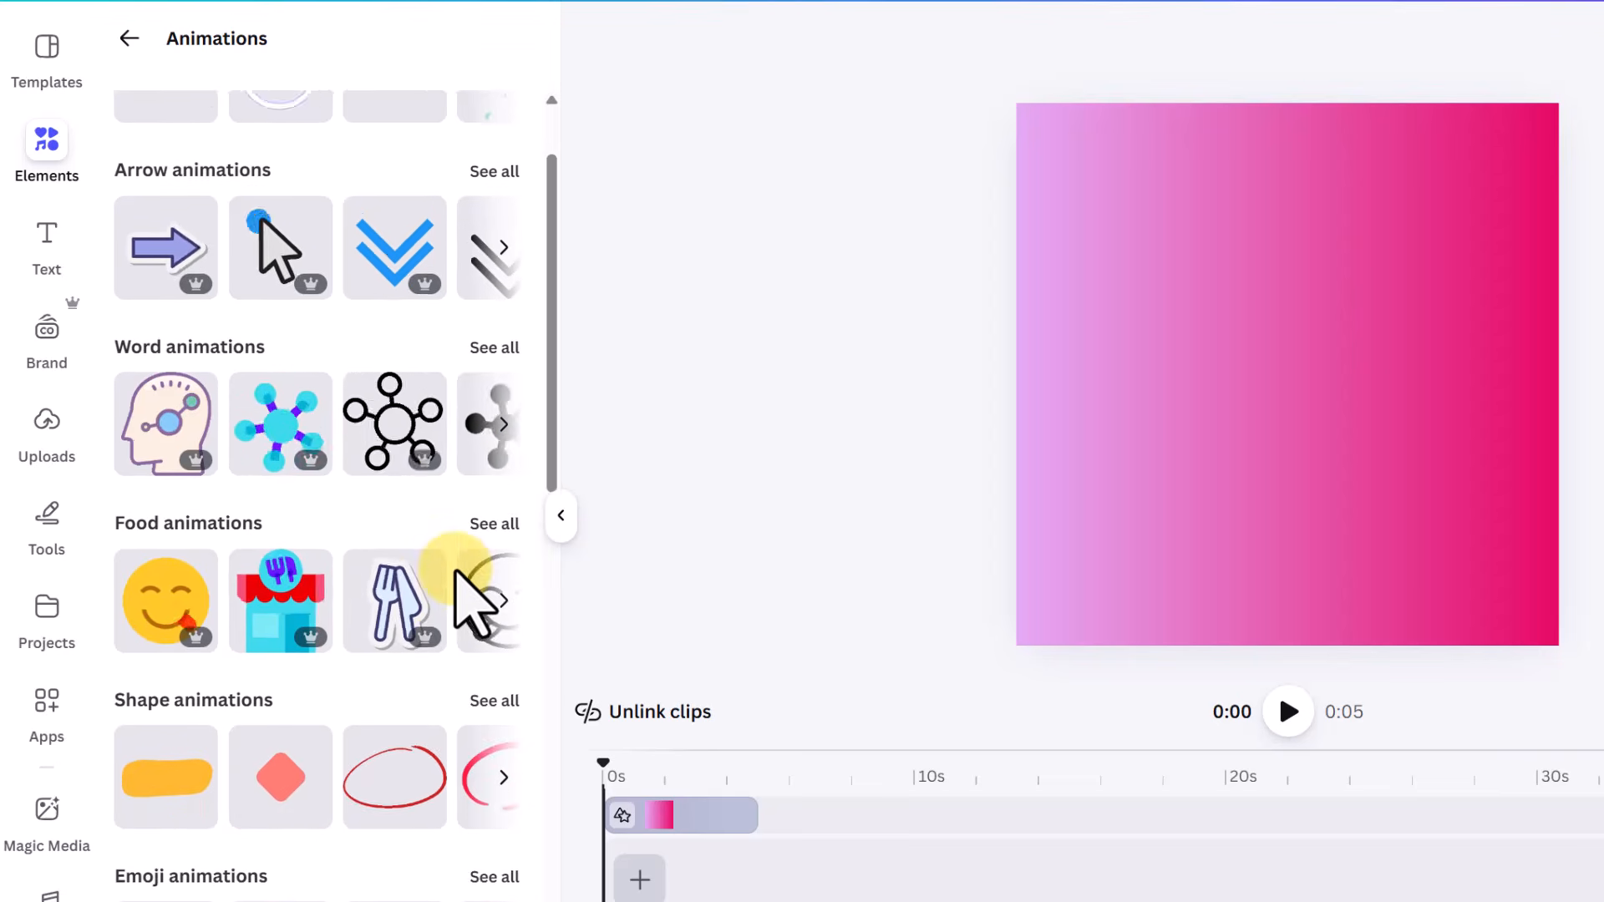
pyautogui.scroll(-2, 455, 571)
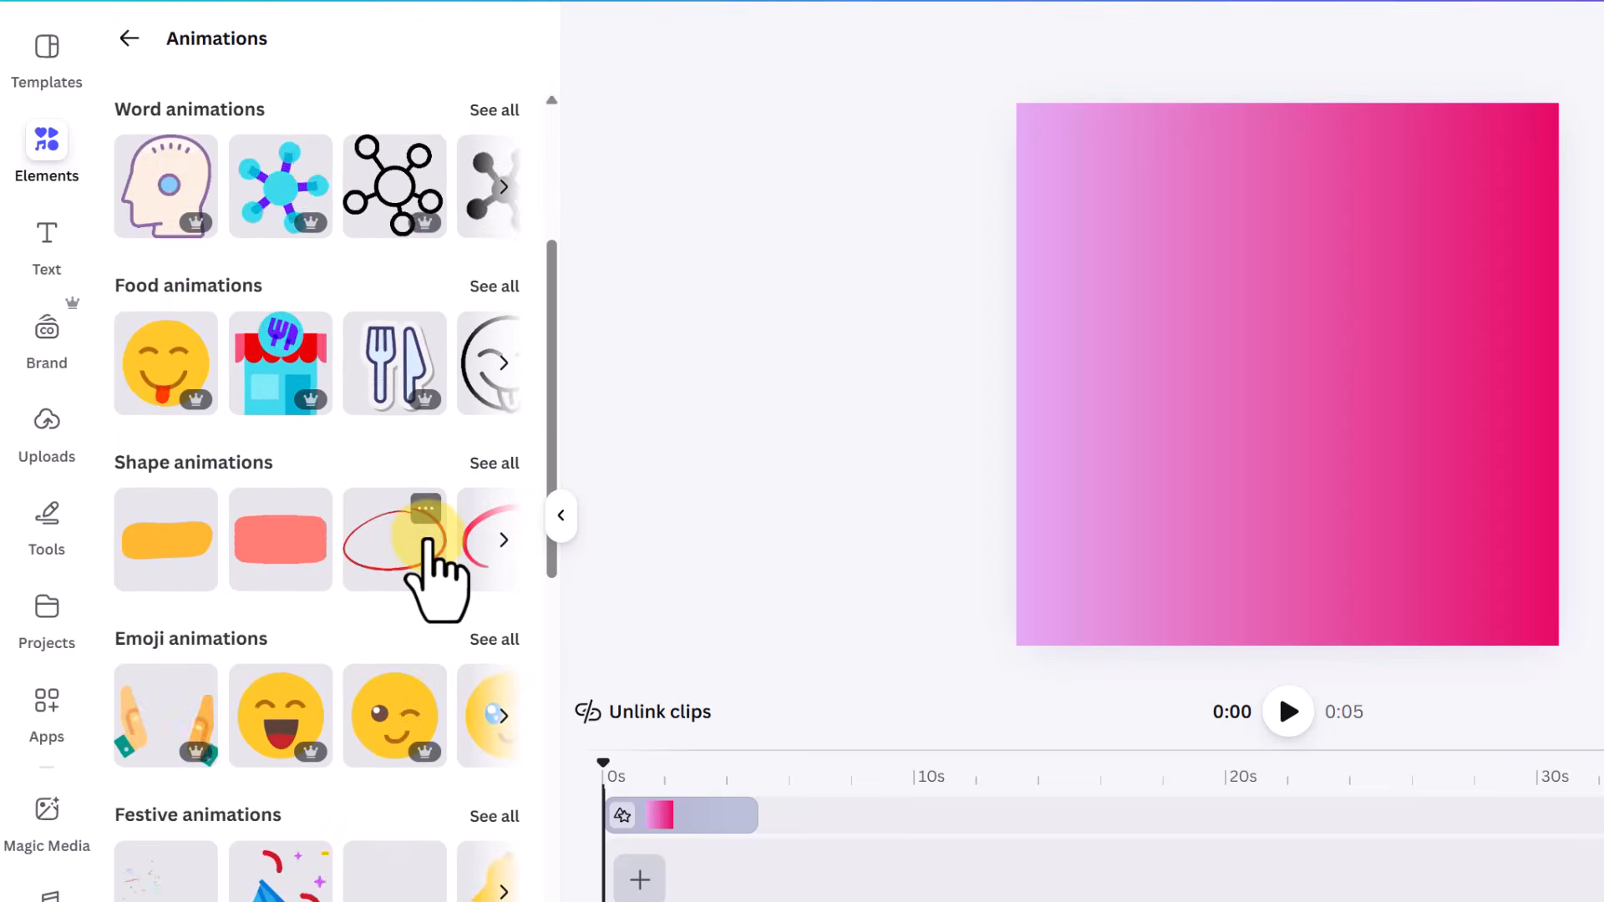
pyautogui.scroll(-2, 426, 541)
pyautogui.scroll(-3, 430, 577)
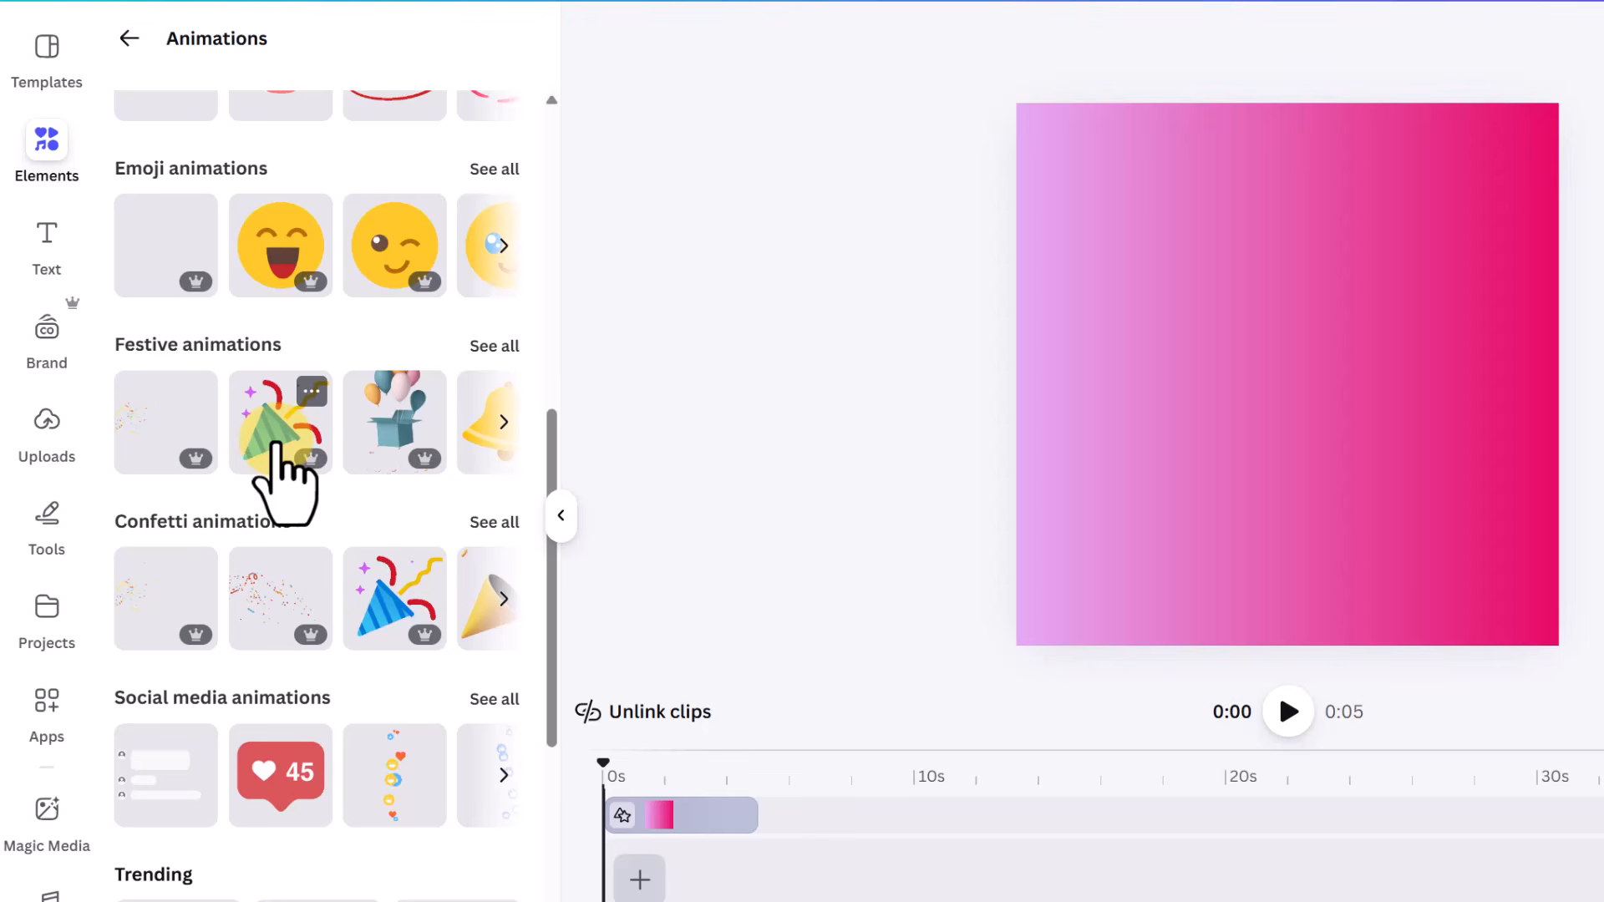
pyautogui.click(278, 451)
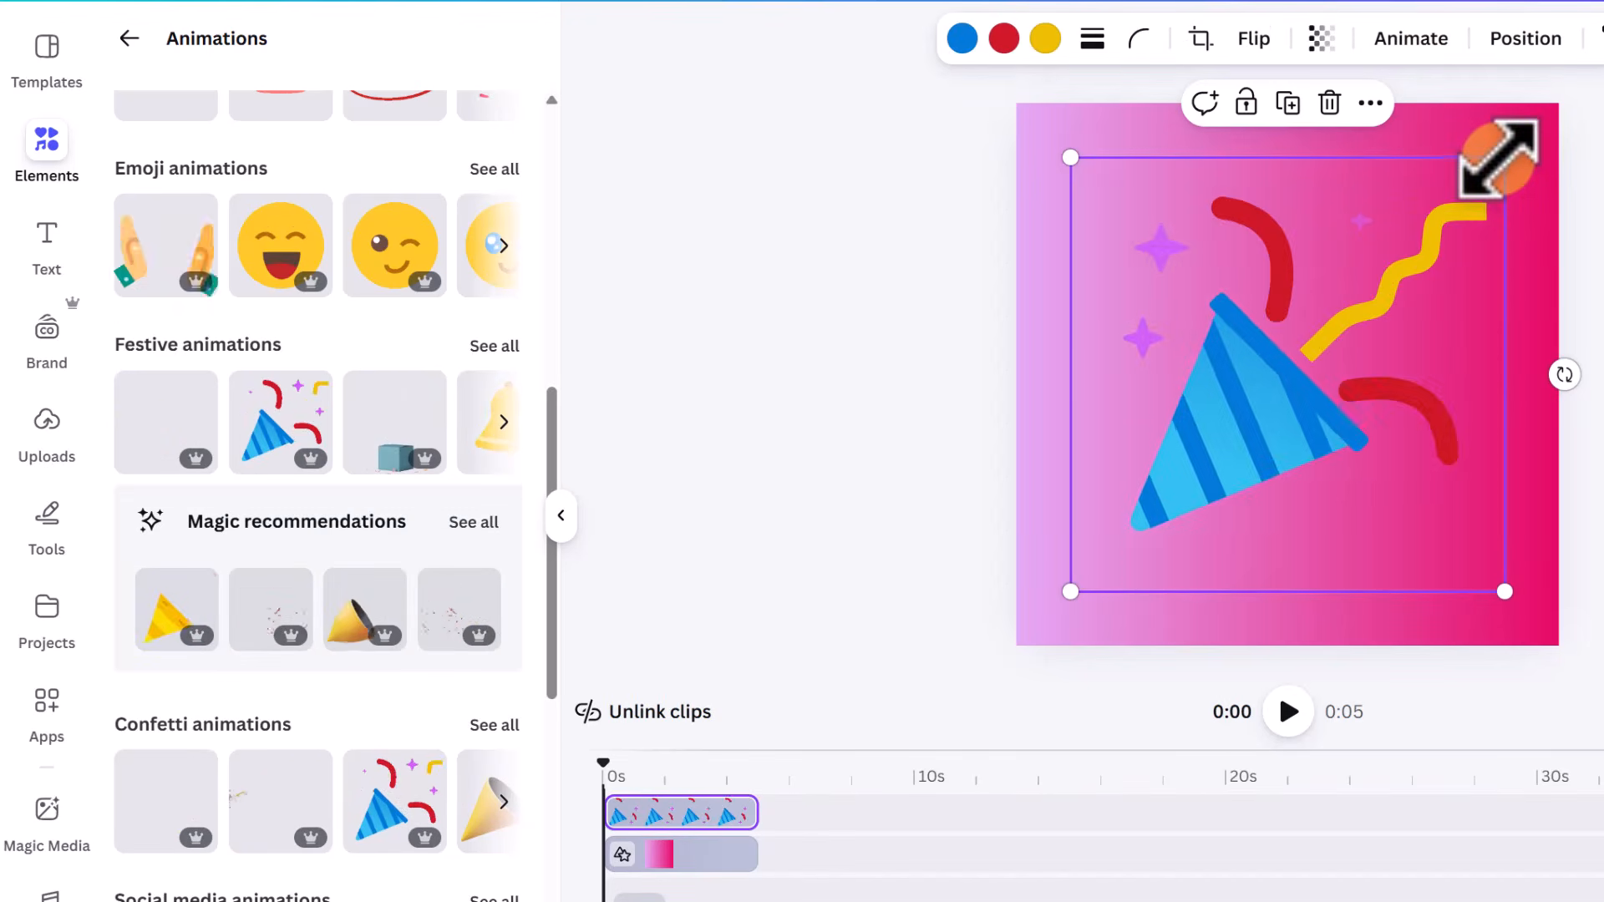
pyautogui.moveTo(1499, 157); pyautogui.dragTo(1262, 399)
pyautogui.moveTo(1128, 541); pyautogui.dragTo(1105, 579)
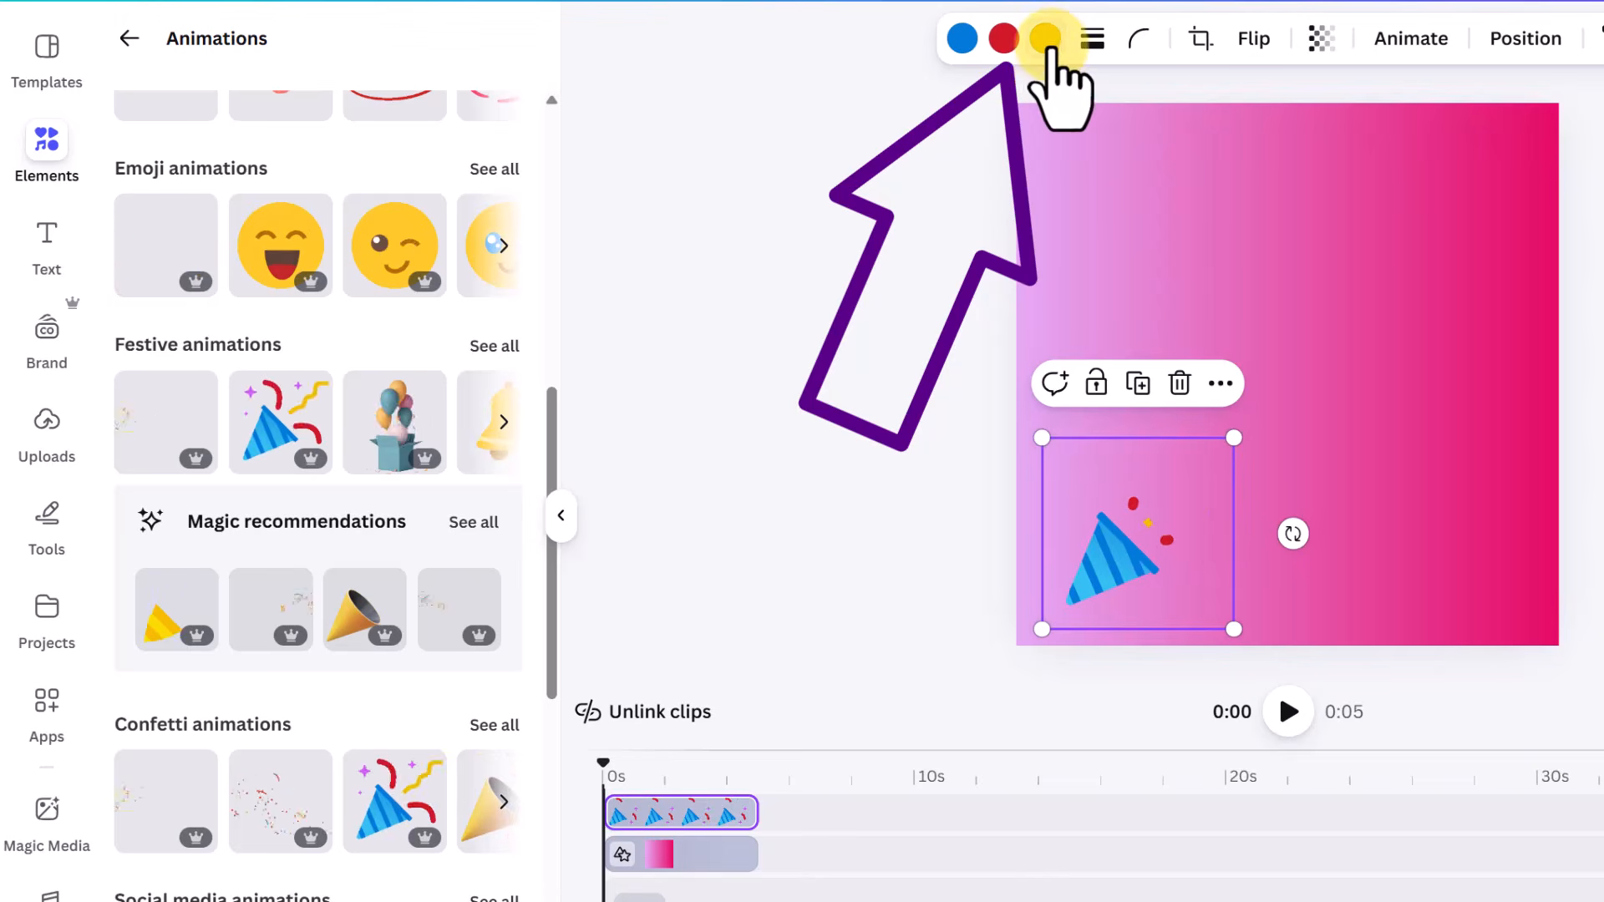
# Recolor the party popper's yellow streamer white
pyautogui.click(1045, 40)
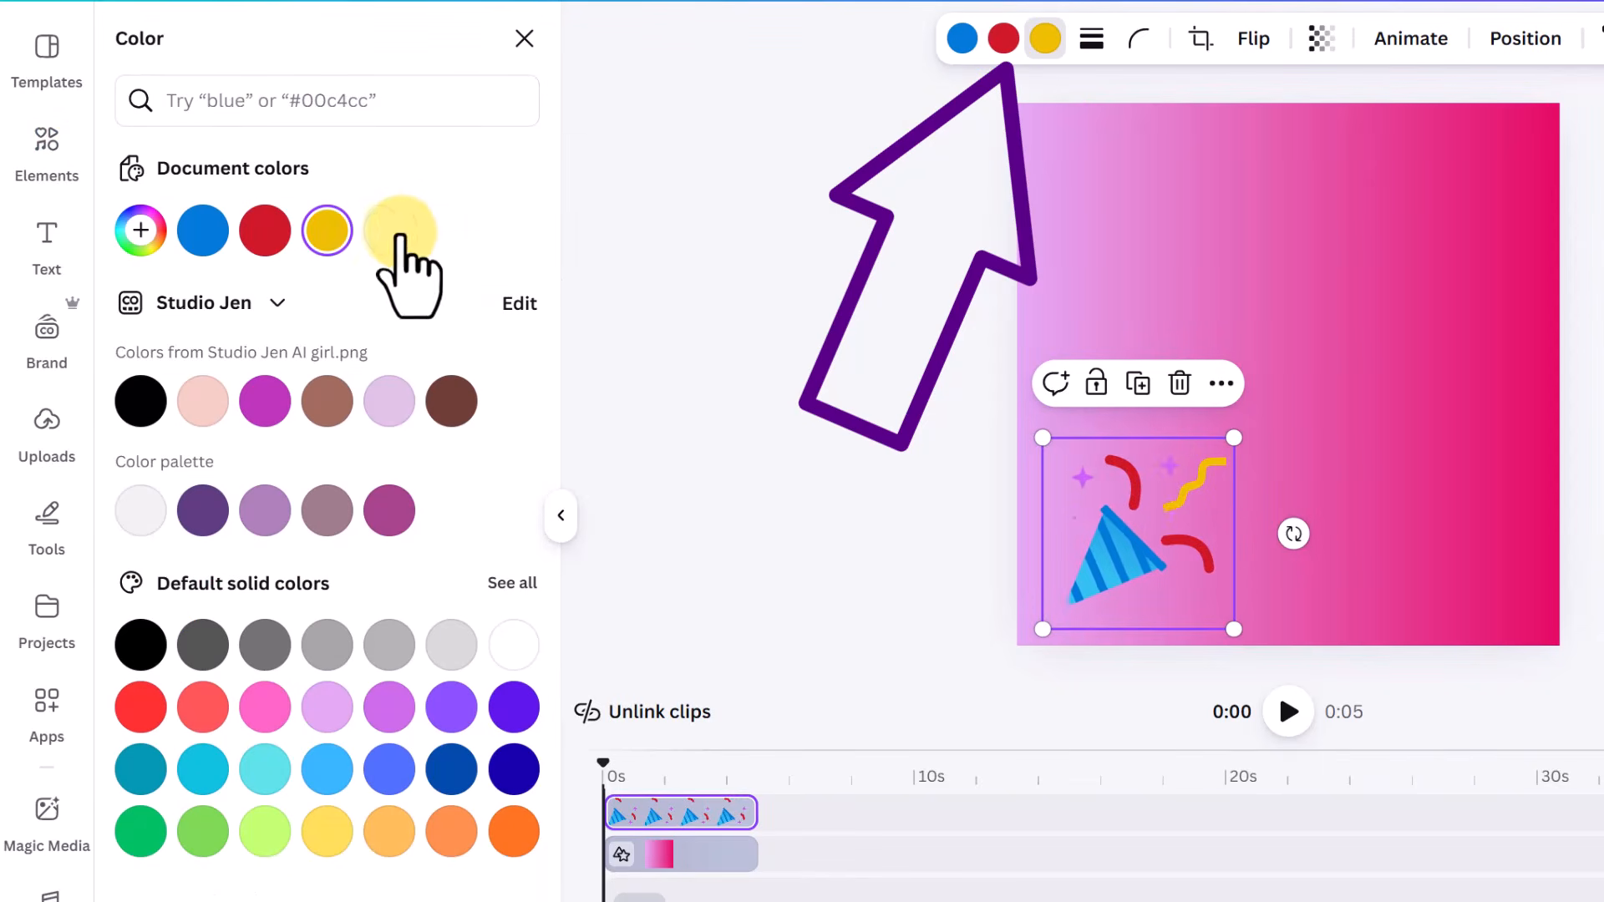
pyautogui.click(390, 231)
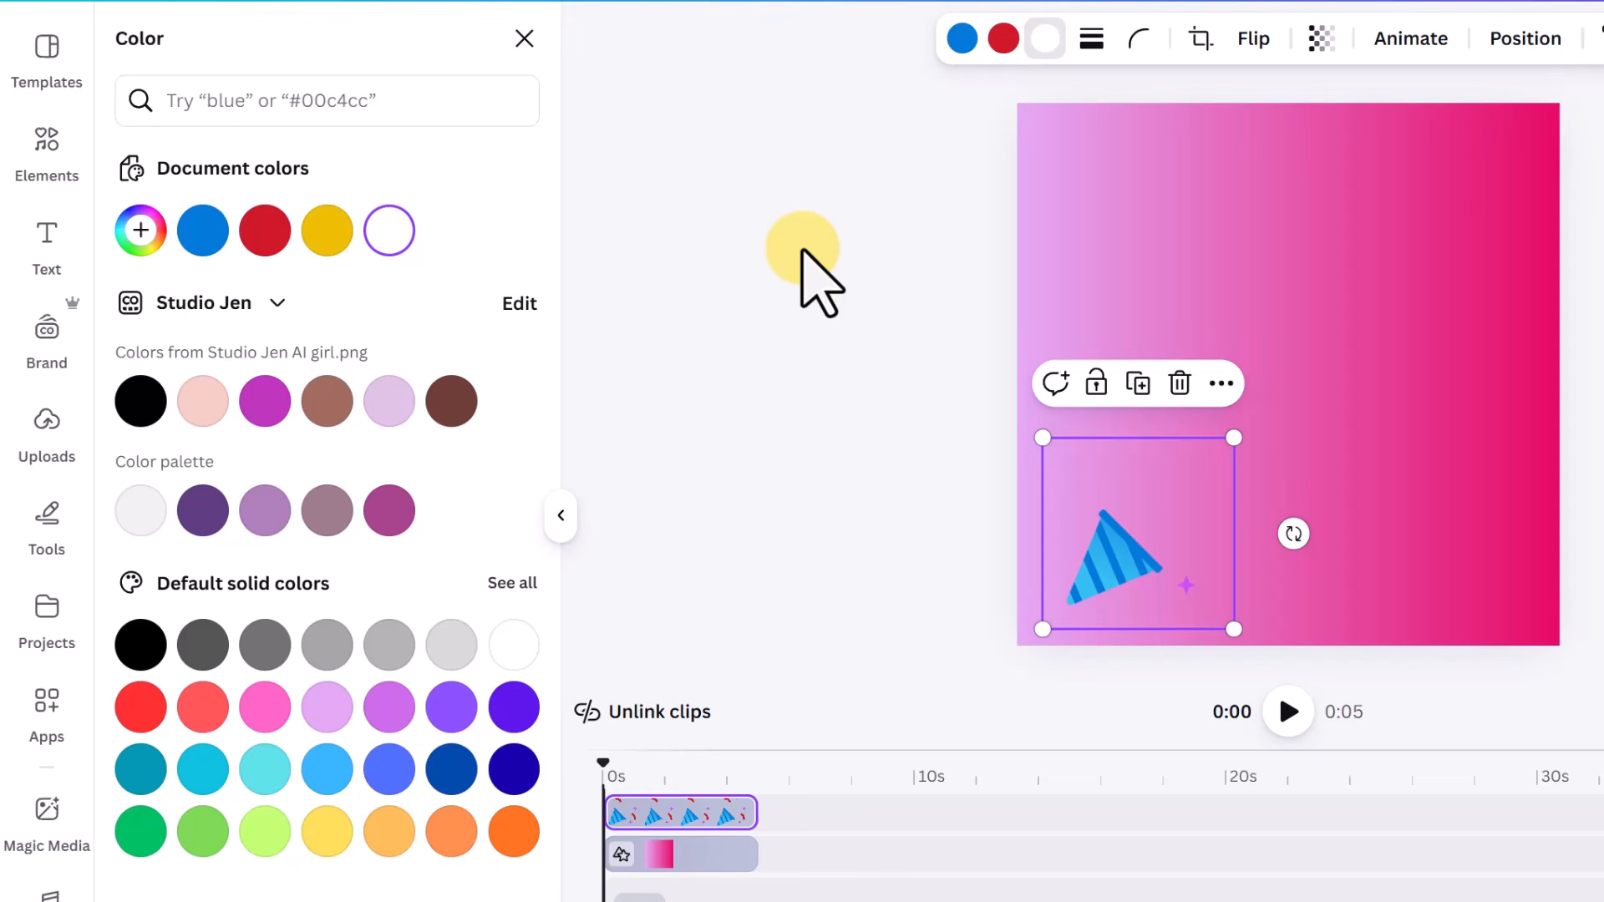
pyautogui.click(802, 251)
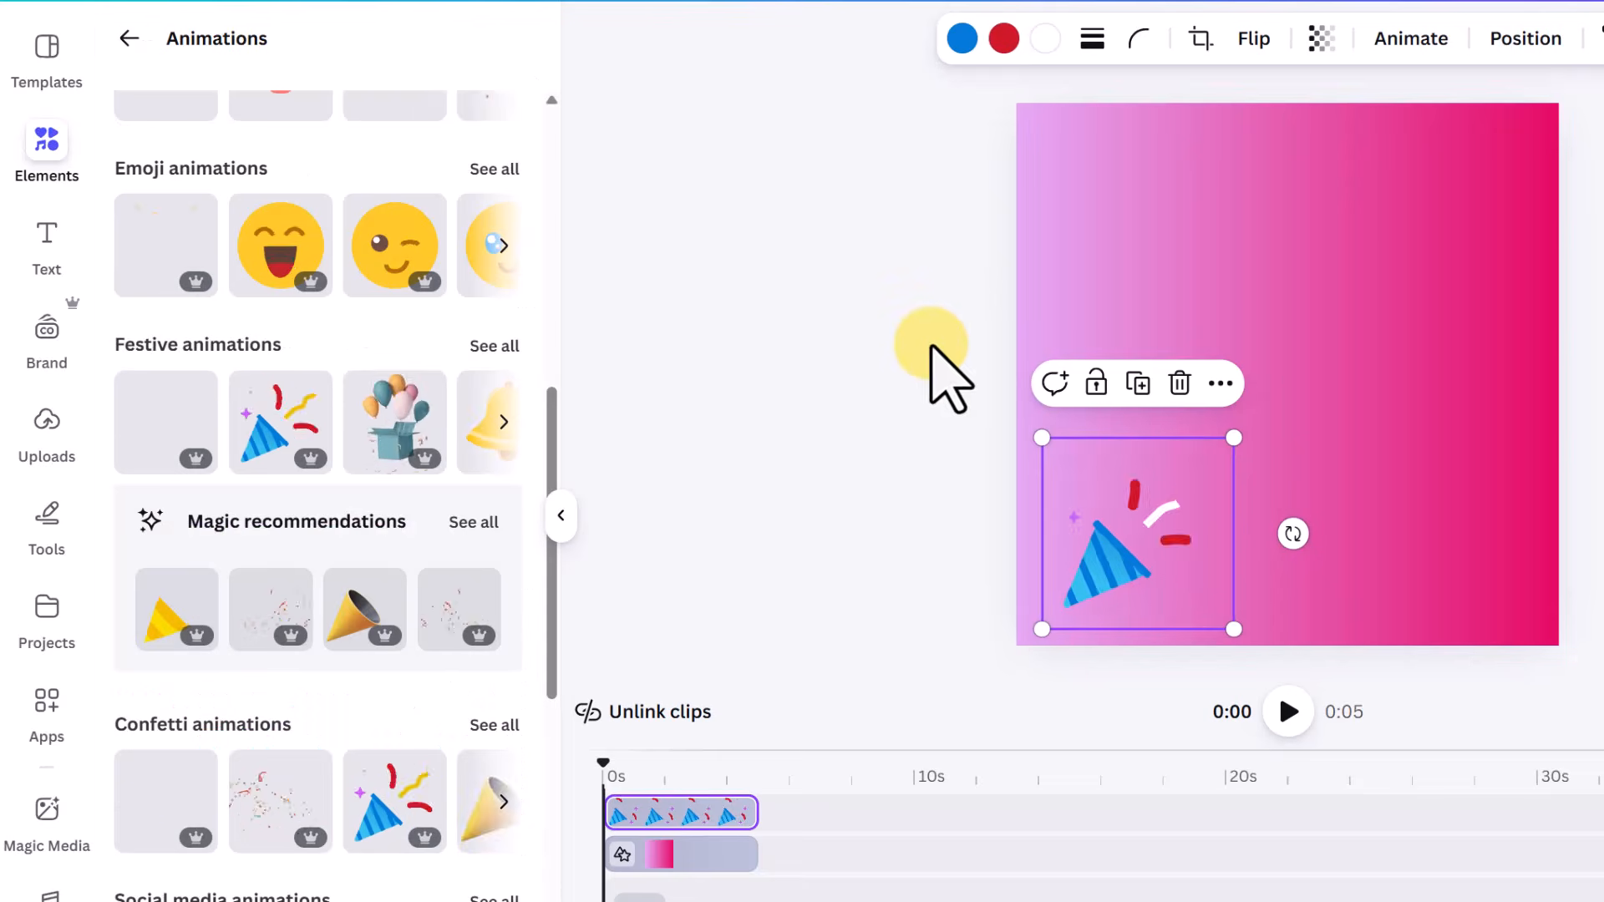
pyautogui.click(1283, 382)
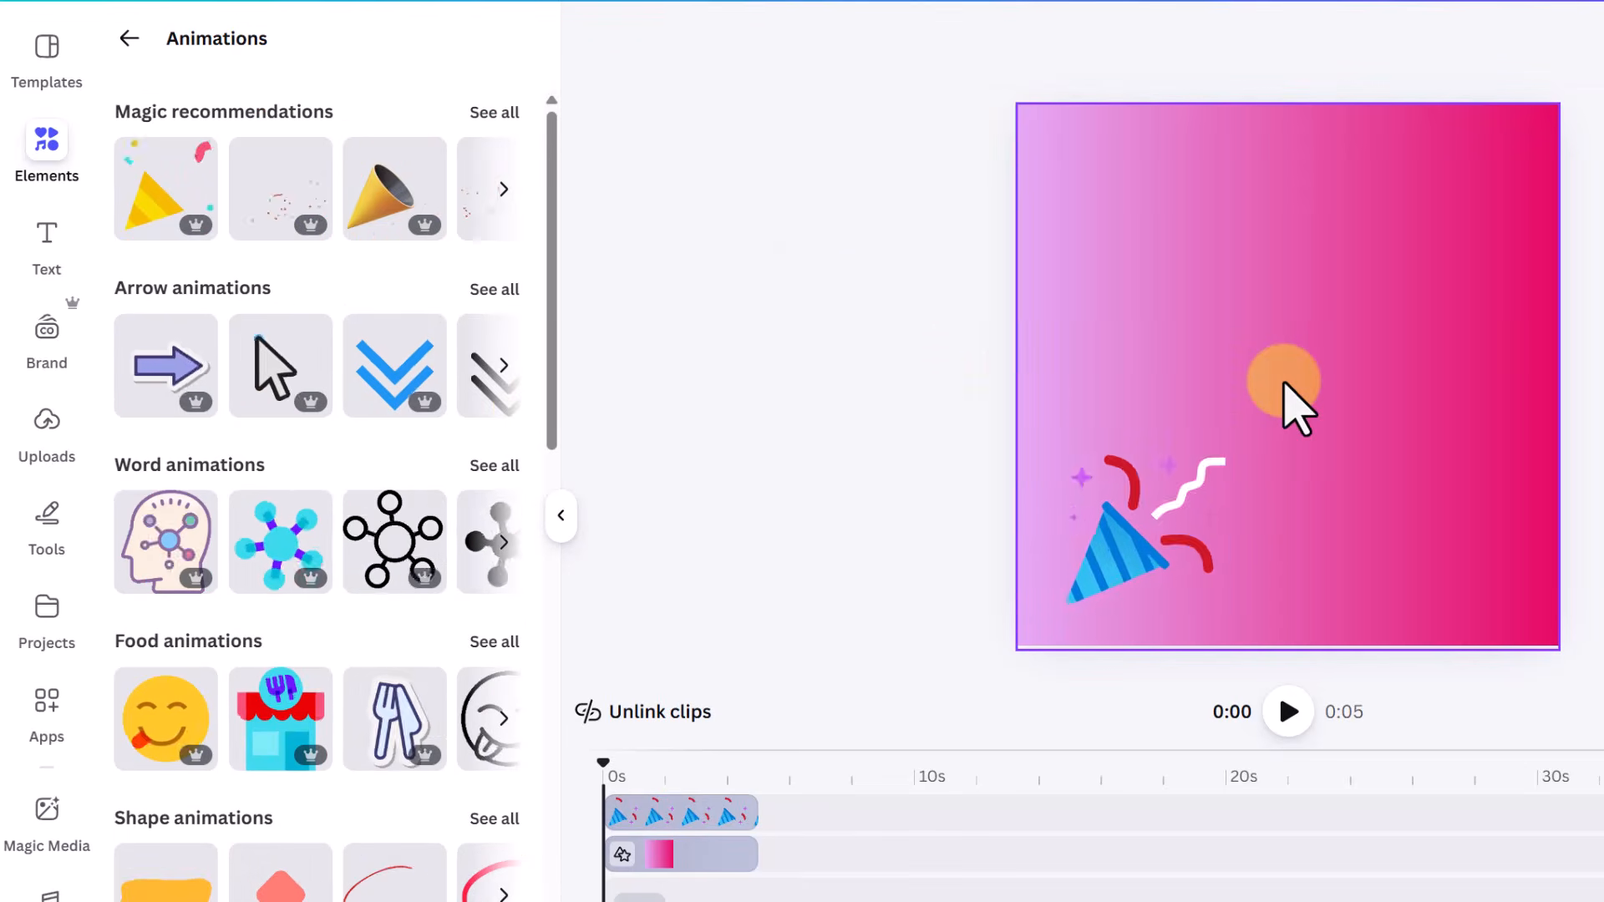
# Add the white "happy birthday" word animation, scale it down slightly and center it horizontally above the party popper
pyautogui.moveTo(550, 383); pyautogui.dragTo(578, 510)
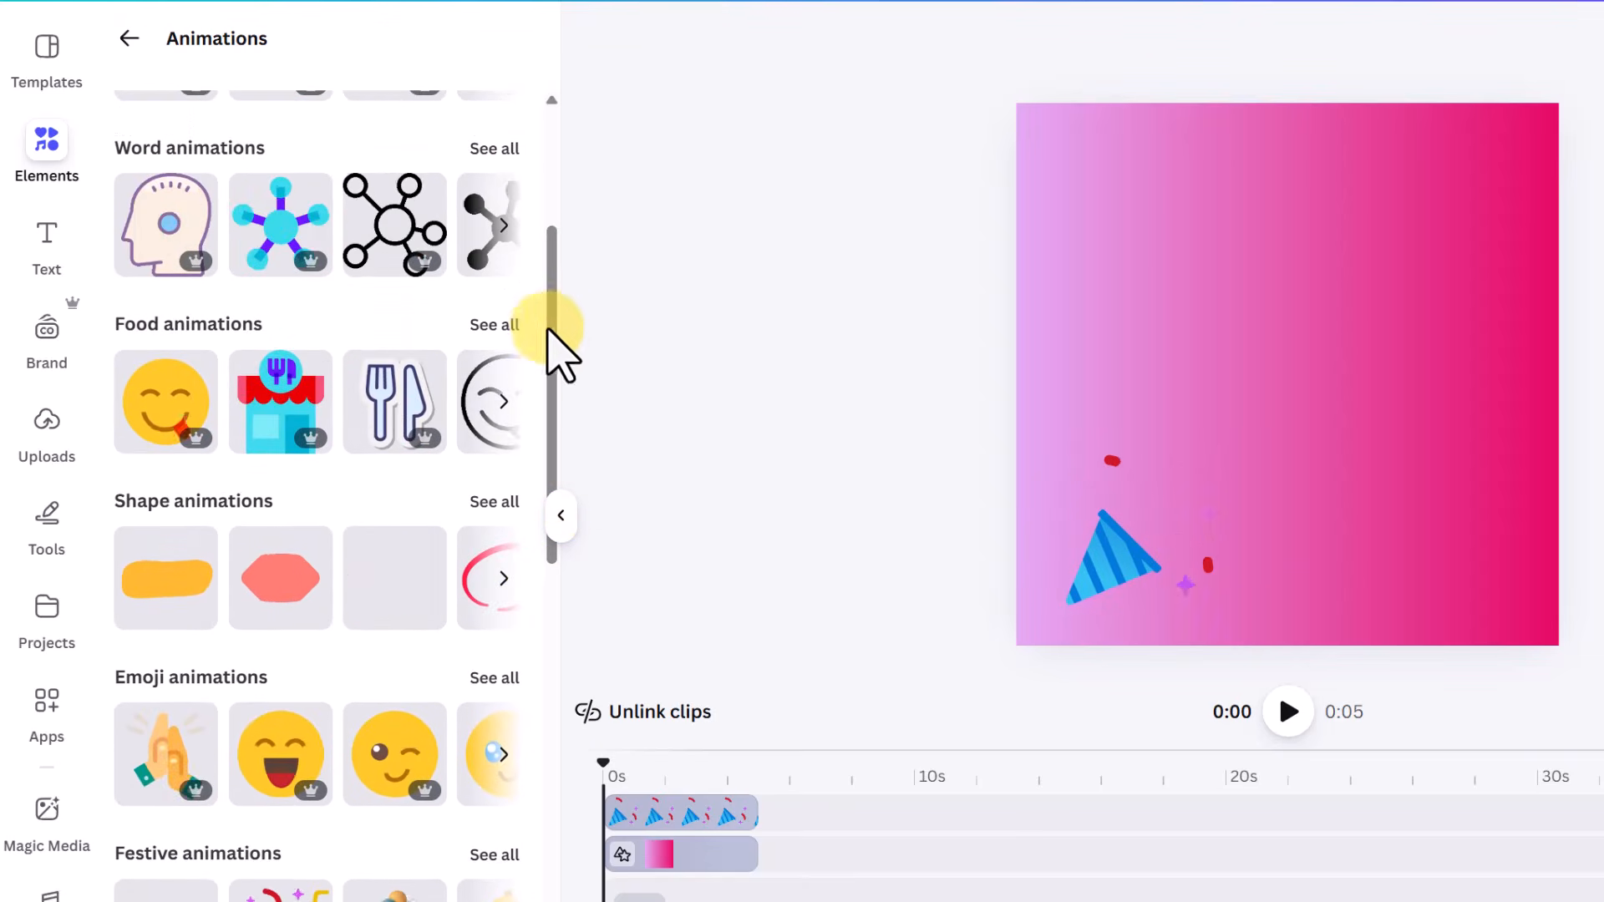
pyautogui.click(502, 150)
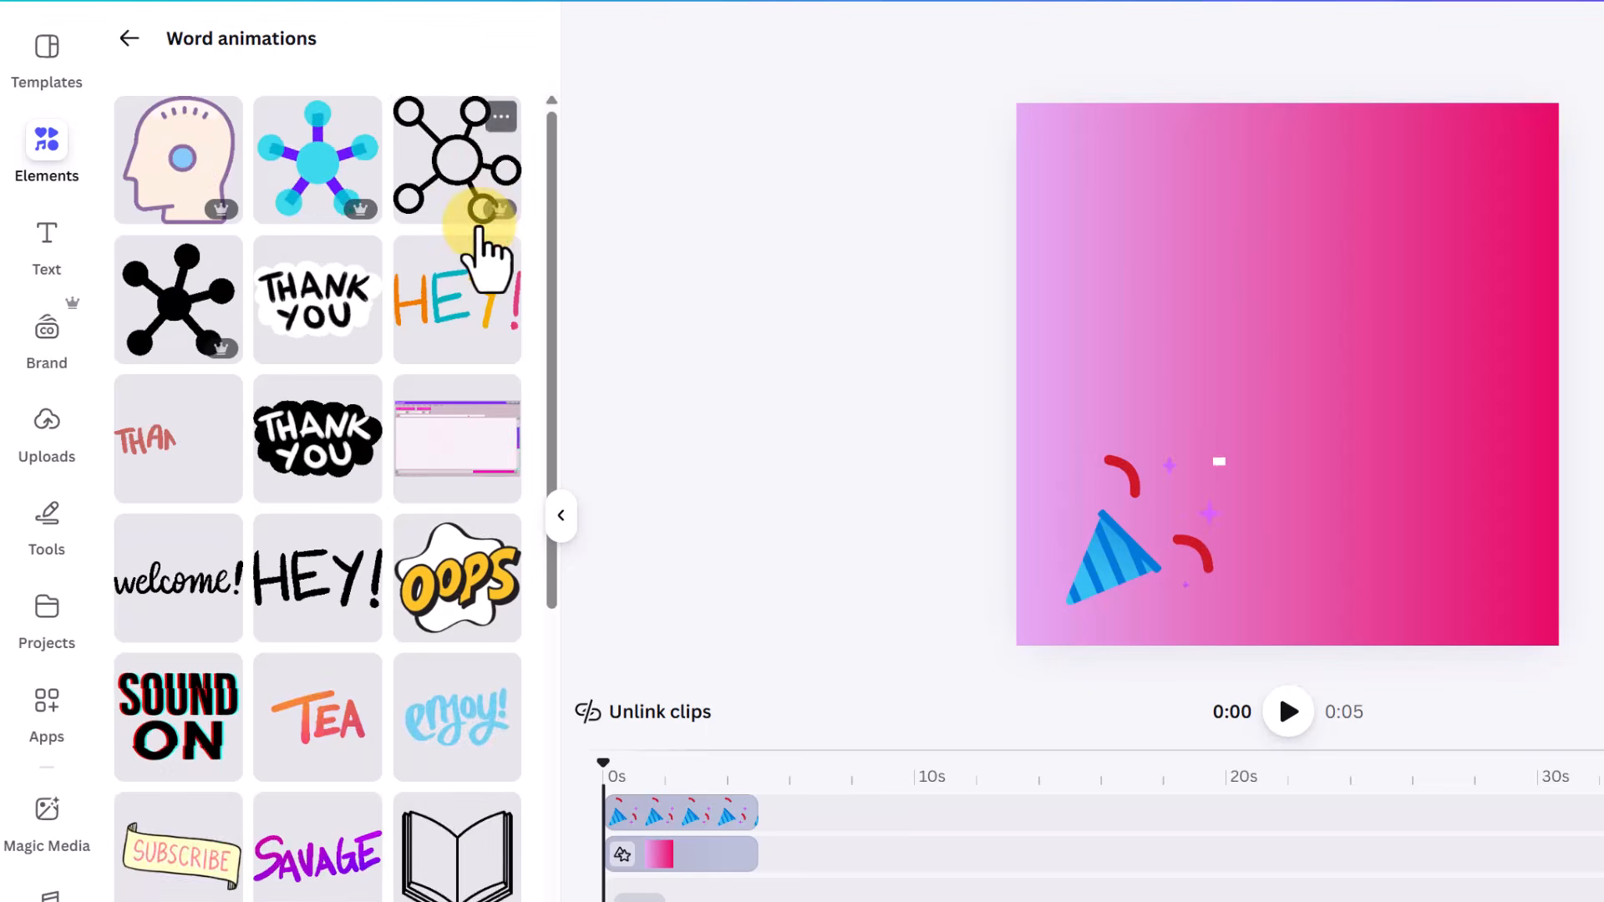
pyautogui.scroll(-3, 398, 731)
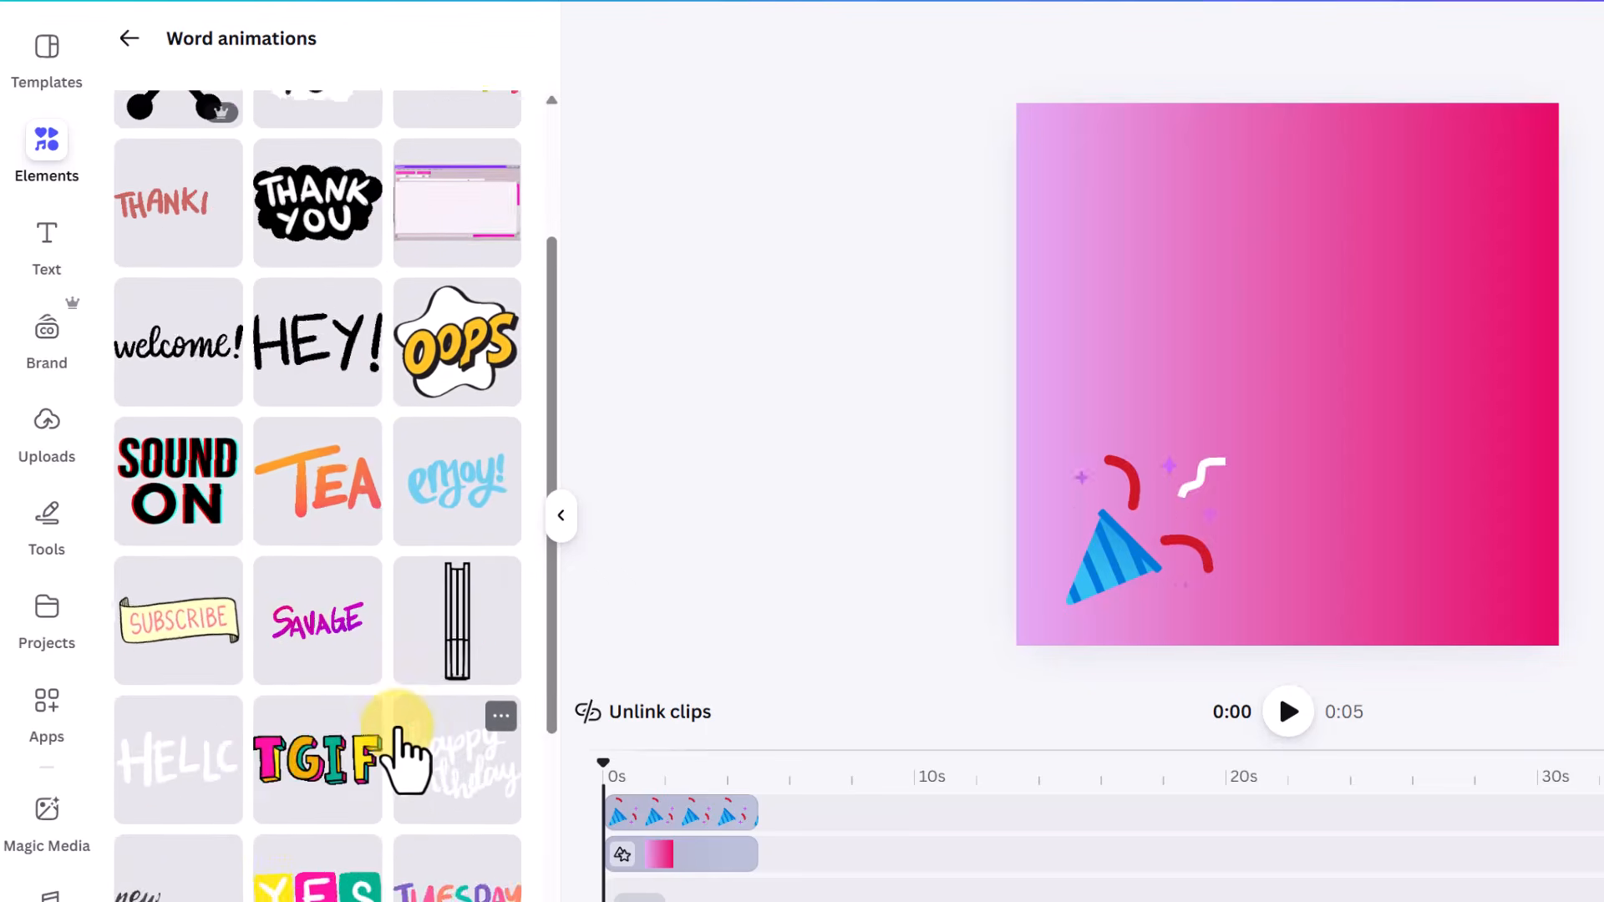
pyautogui.click(442, 660)
pyautogui.moveTo(1375, 400); pyautogui.dragTo(1375, 355)
pyautogui.moveTo(1506, 460); pyautogui.dragTo(1431, 416)
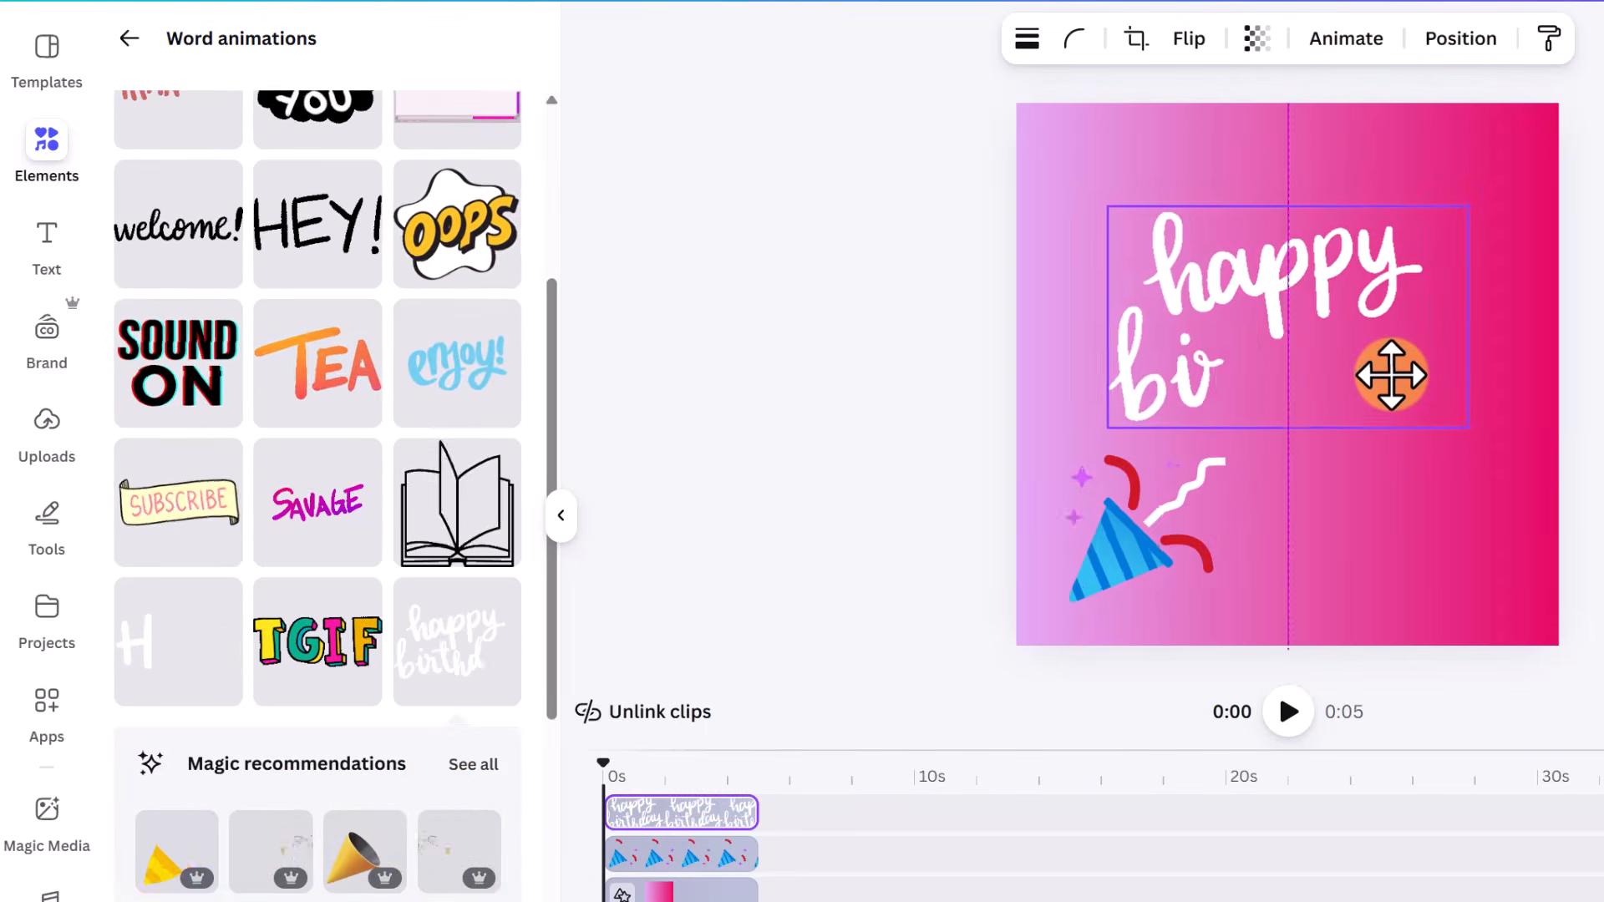
# Add the multicolored confetti burst from the Trending animations and enlarge it to cover the full page, extending past the page's left edge
pyautogui.click(1529, 438)
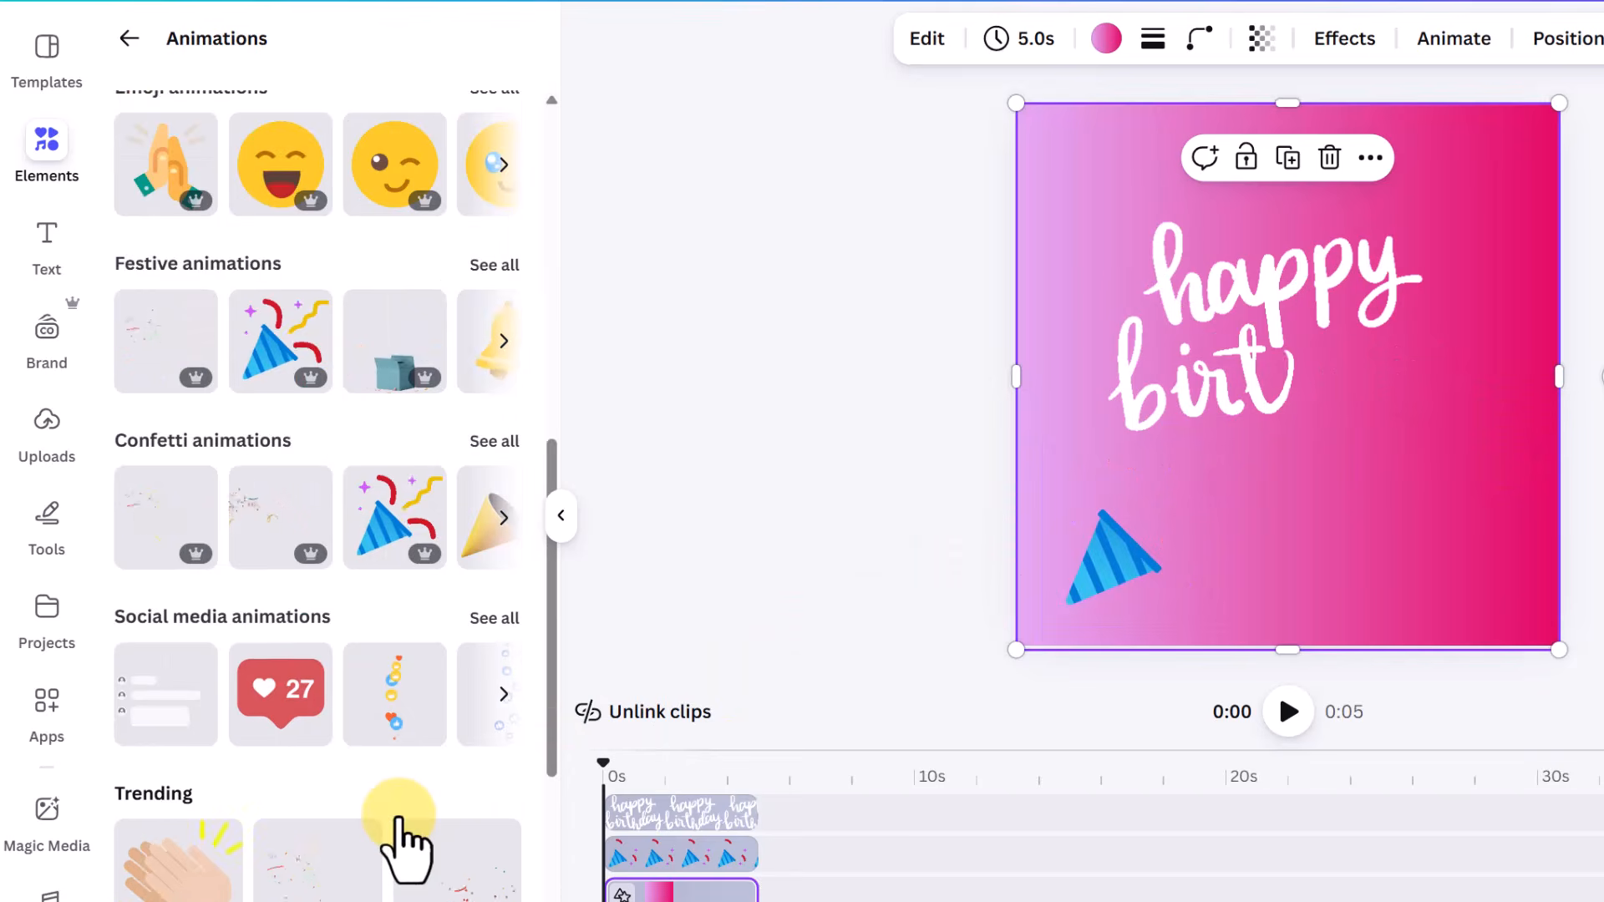
pyautogui.scroll(-2, 397, 838)
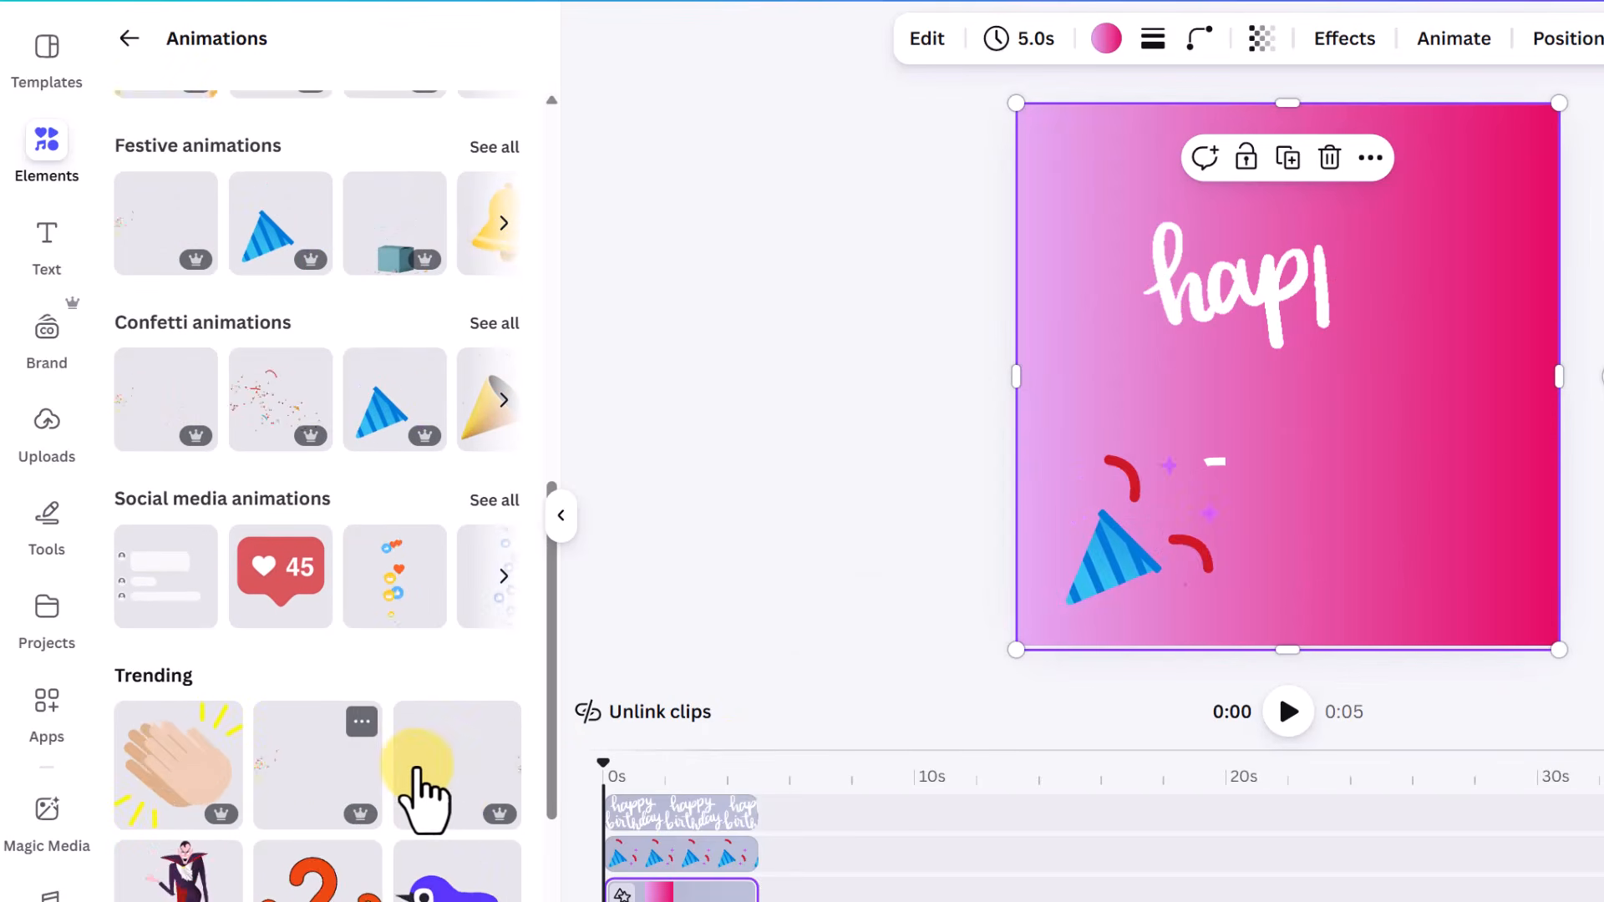
pyautogui.click(451, 790)
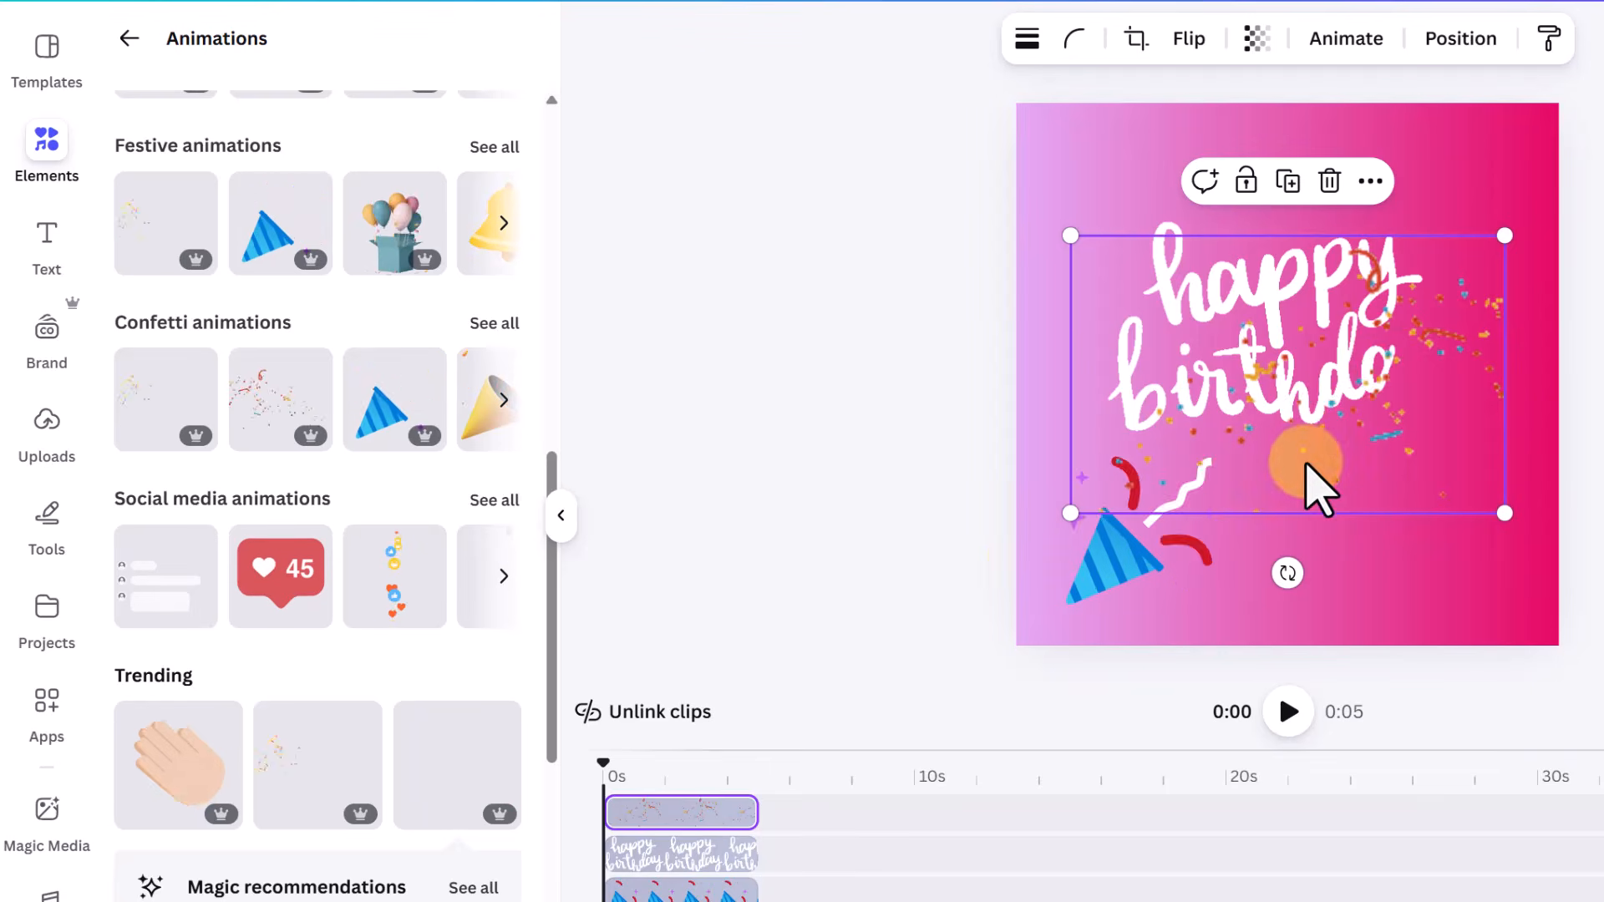
pyautogui.moveTo(1414, 465); pyautogui.dragTo(1463, 320)
pyautogui.moveTo(1124, 380); pyautogui.dragTo(712, 644)
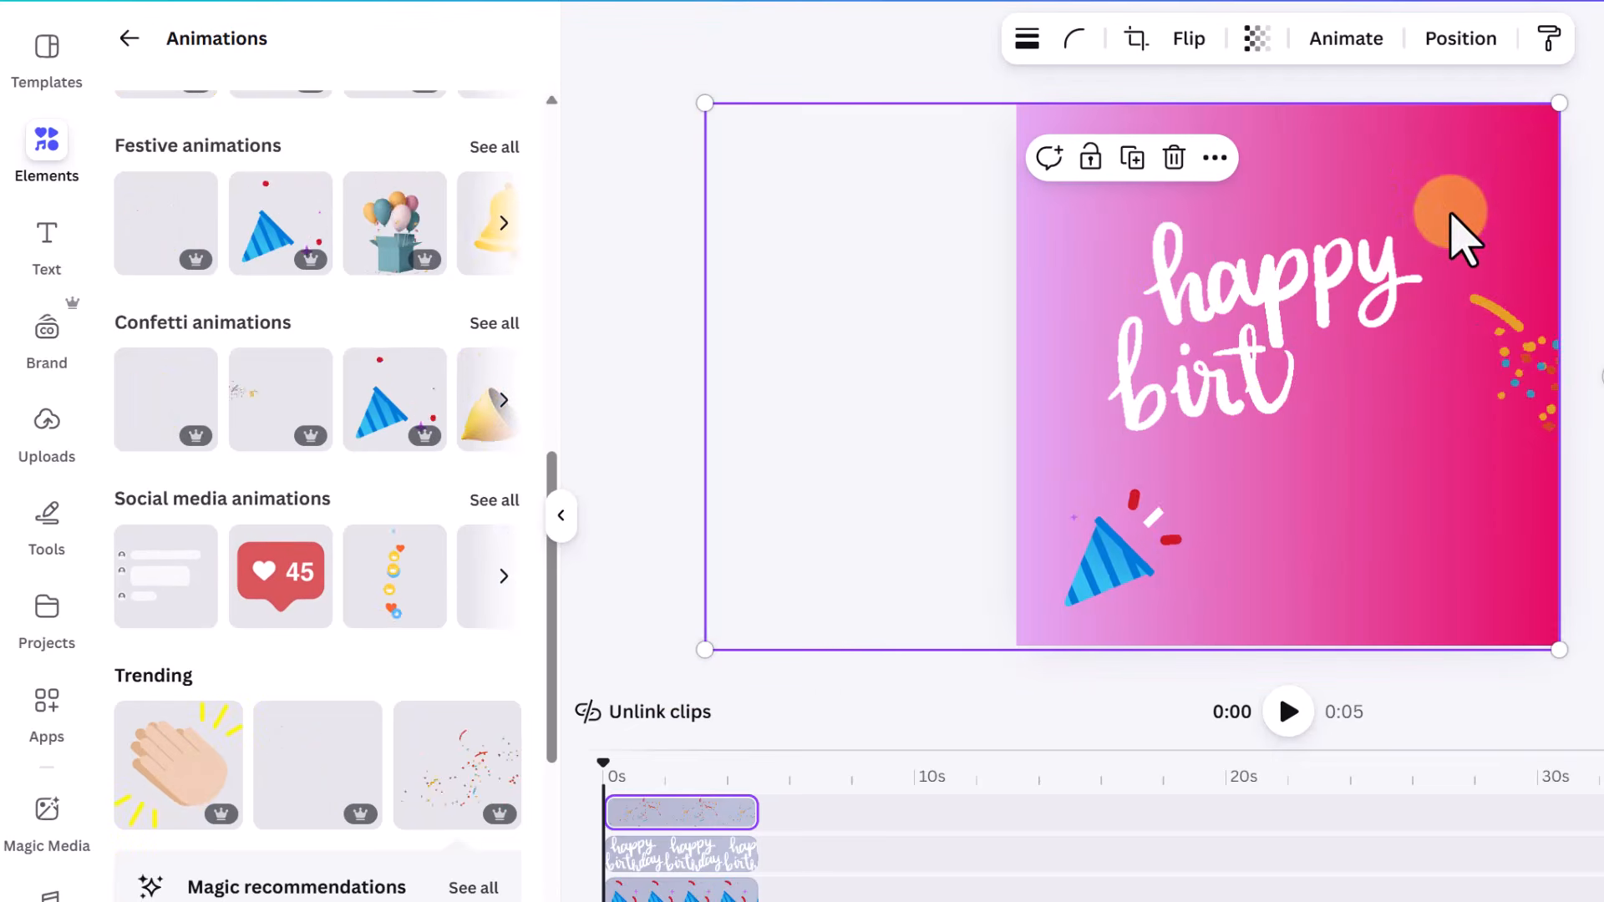
# Move the confetti layer below the lettering and the party popper, directly above the gradient background
pyautogui.click(1460, 41)
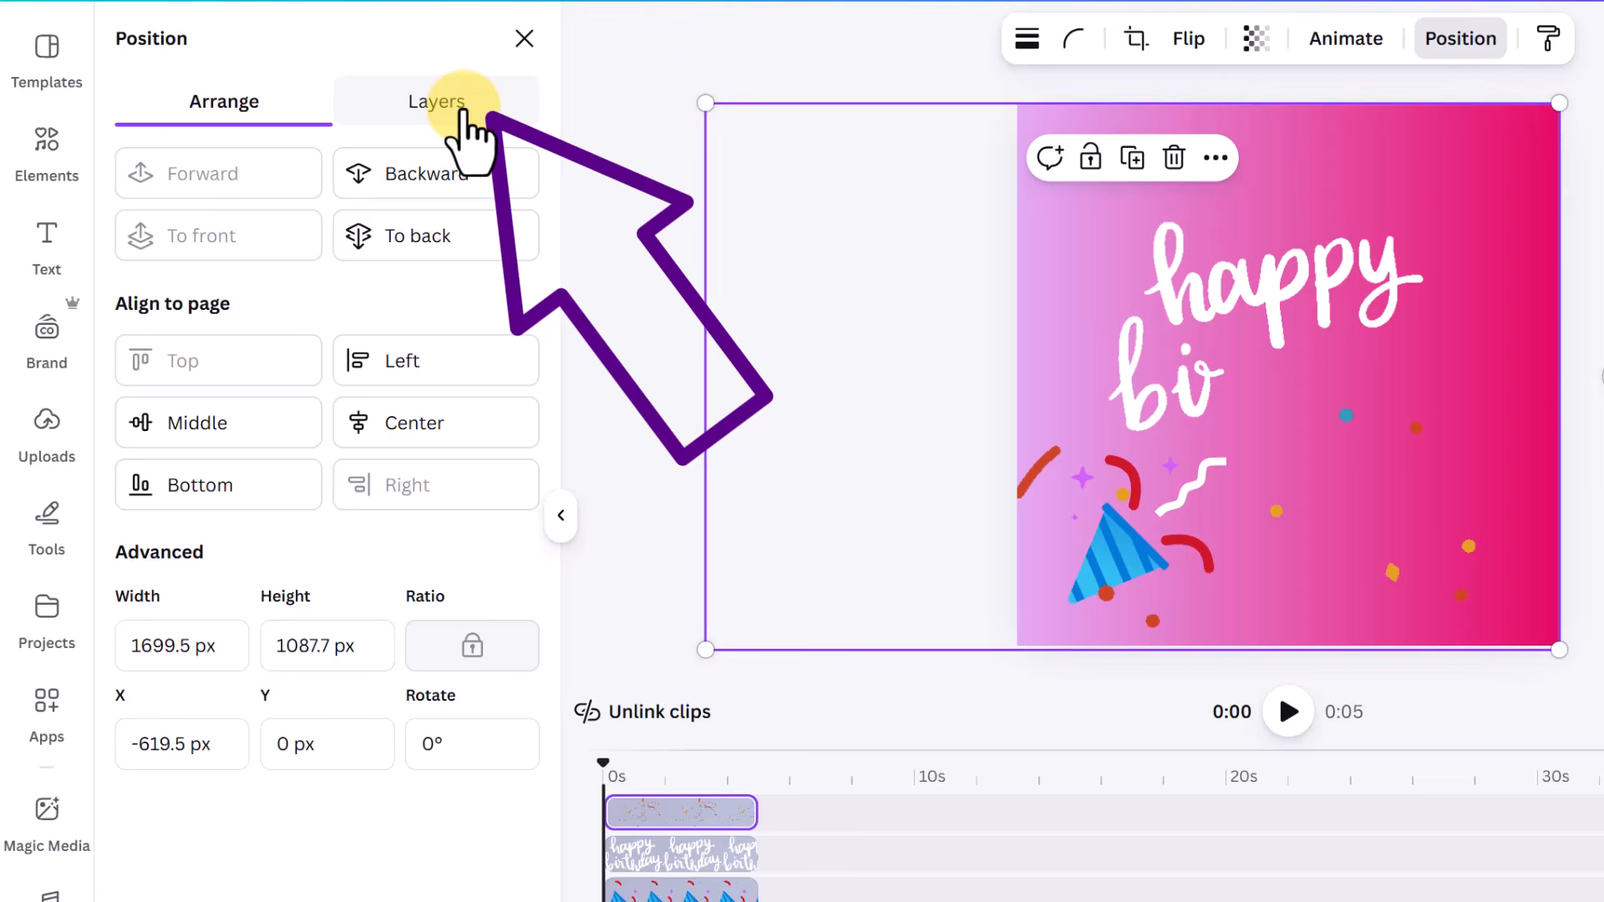
pyautogui.click(462, 107)
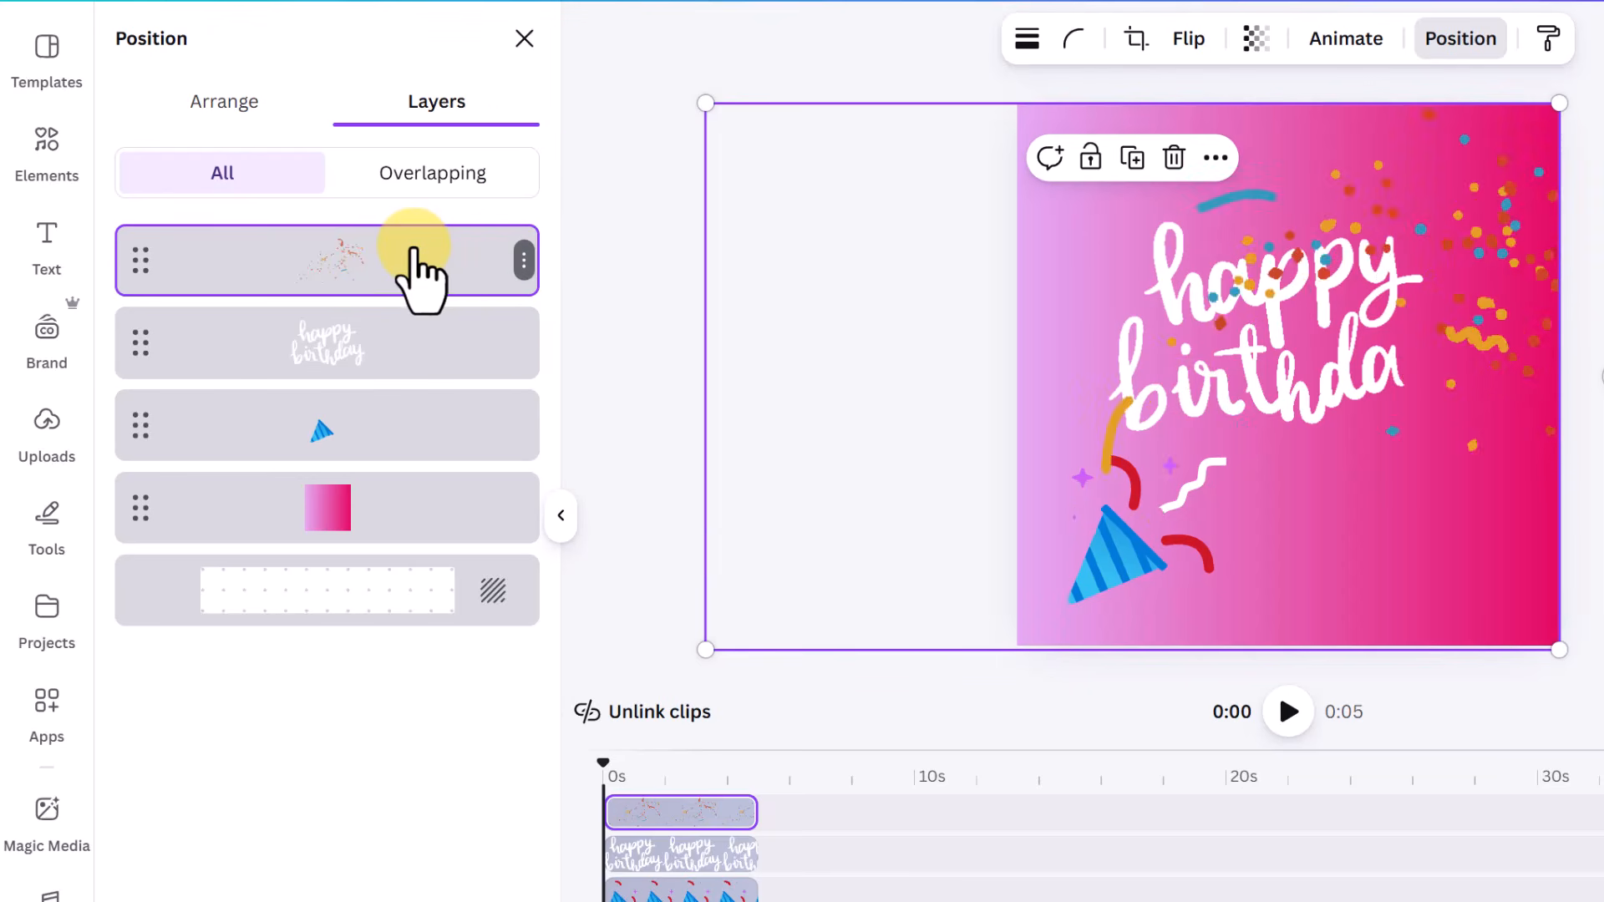
pyautogui.moveTo(415, 259); pyautogui.dragTo(395, 451)
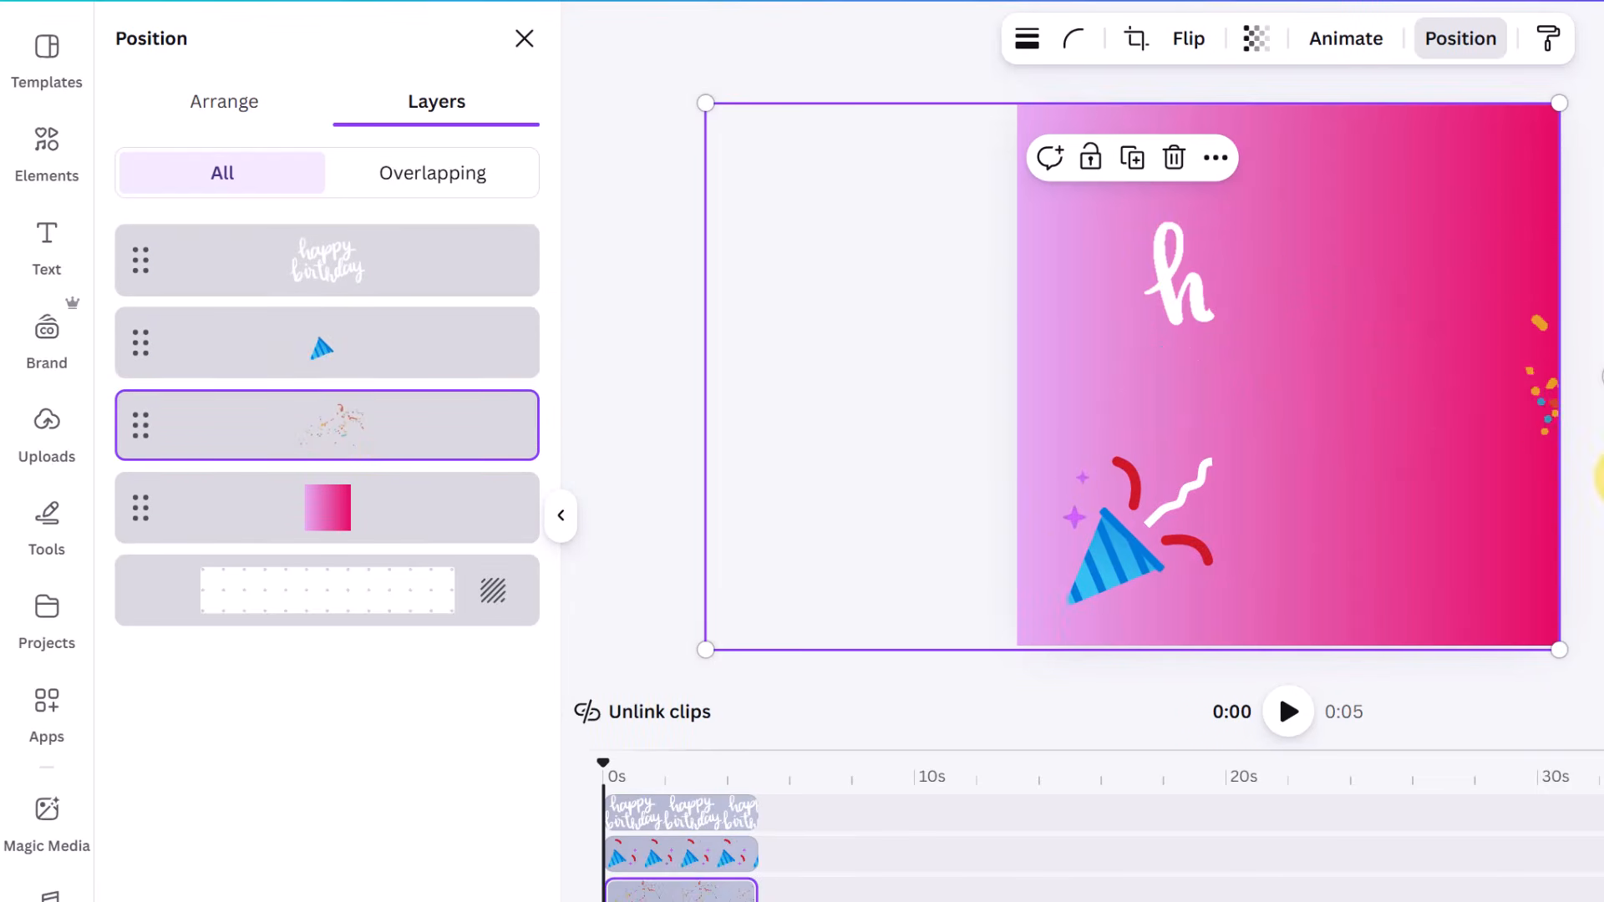
pyautogui.press('Escape')
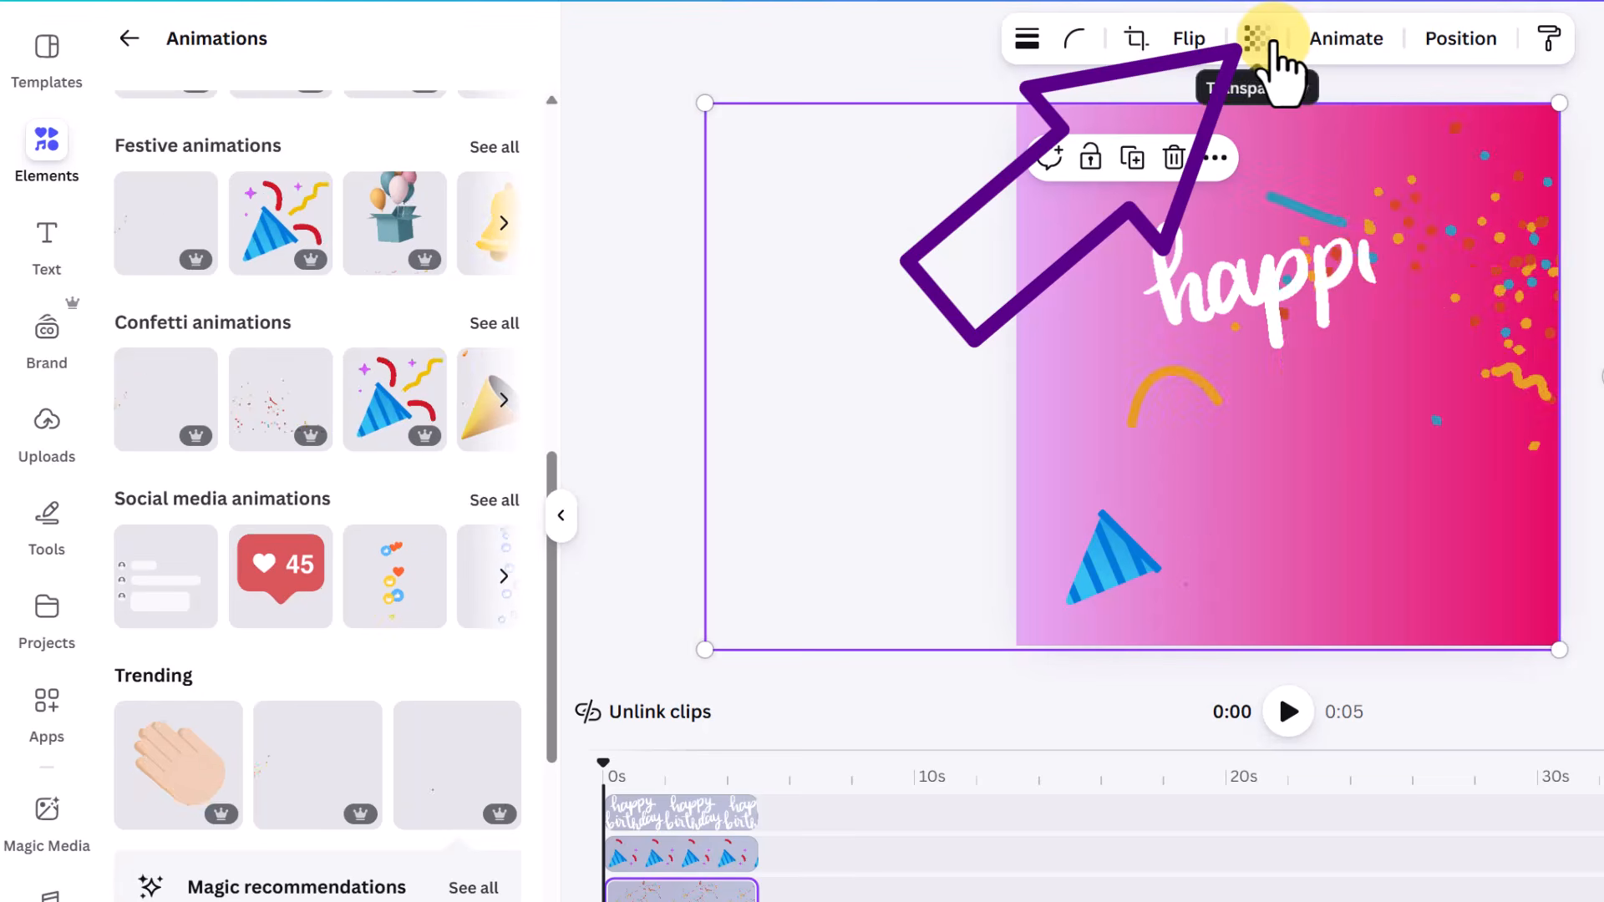
# Set the confetti animation's transparency to 35
pyautogui.click(1269, 42)
pyautogui.click(1224, 144)
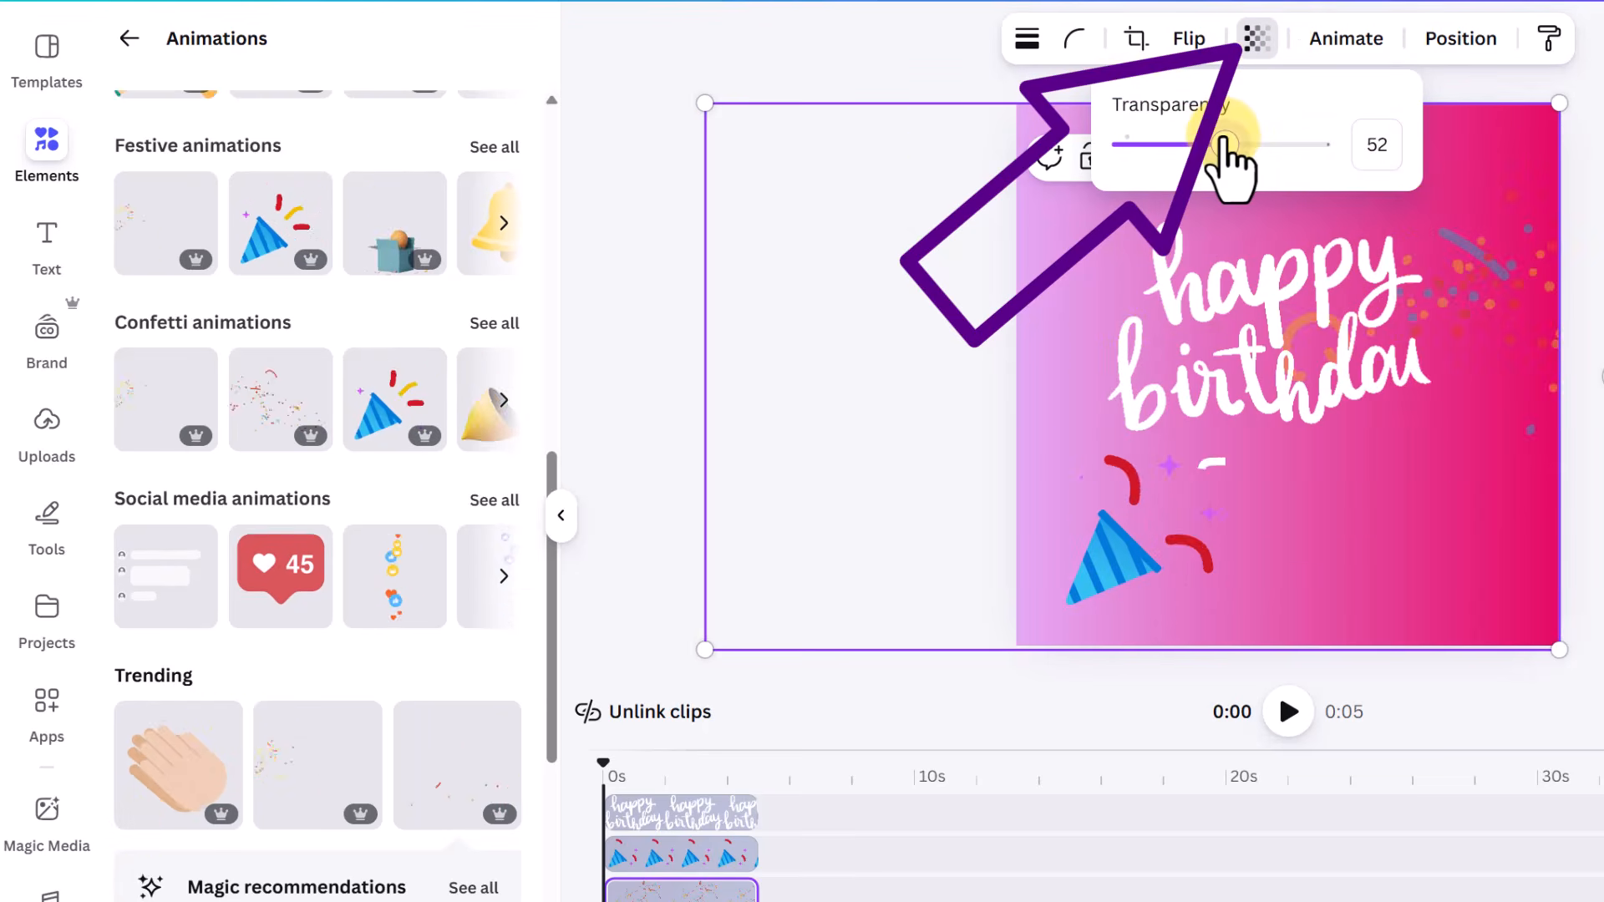
pyautogui.moveTo(1224, 142); pyautogui.dragTo(1193, 149)
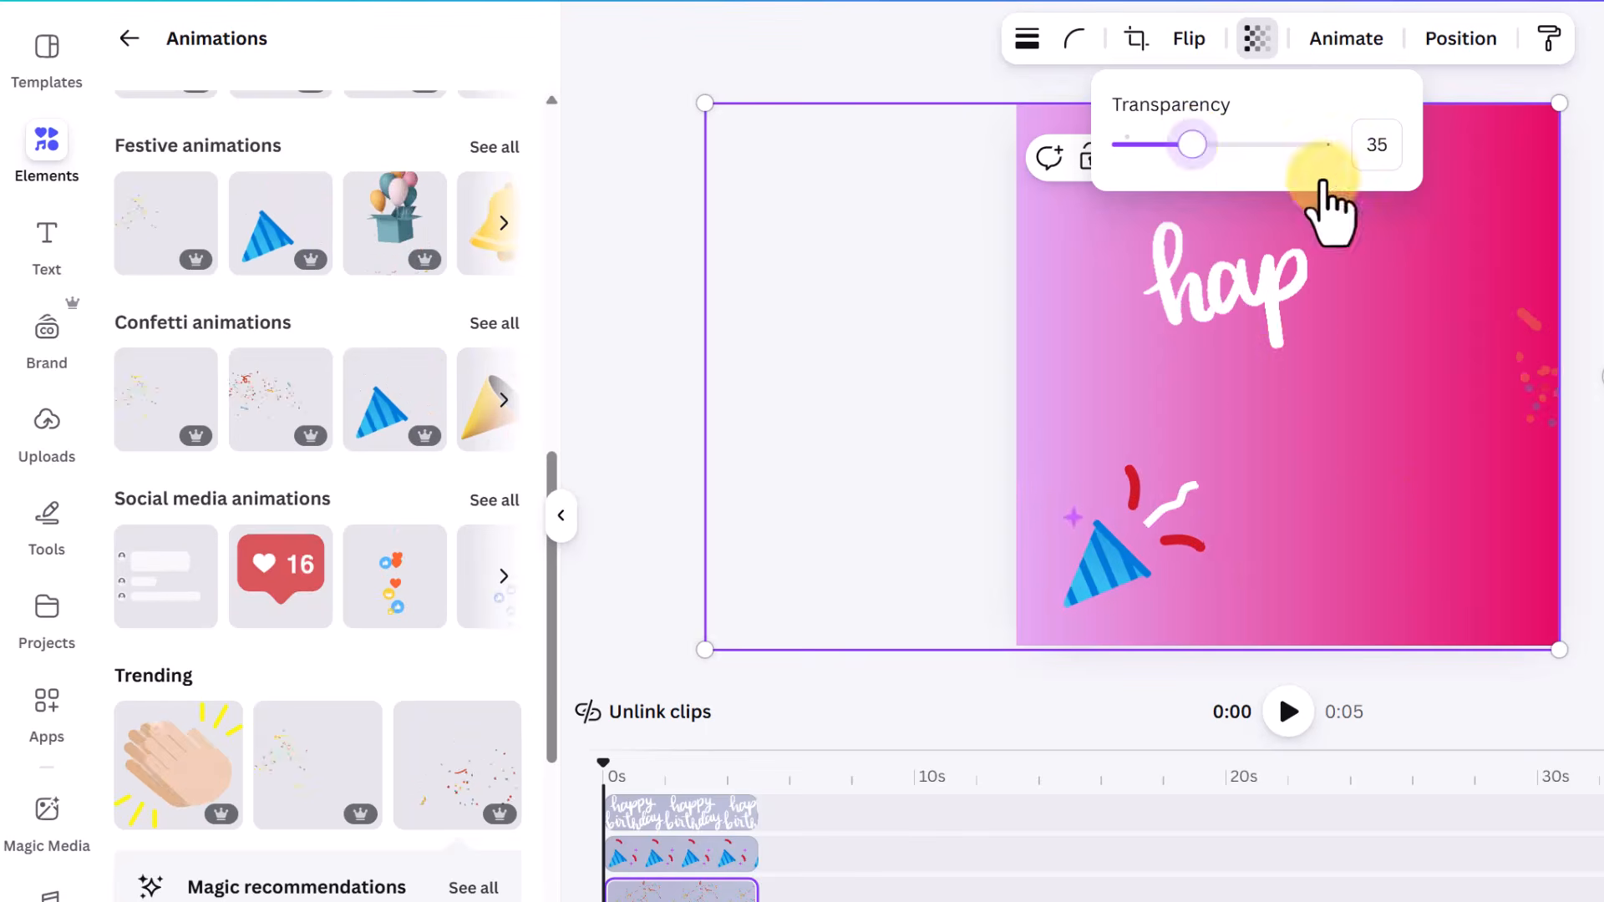
pyautogui.click(1332, 204)
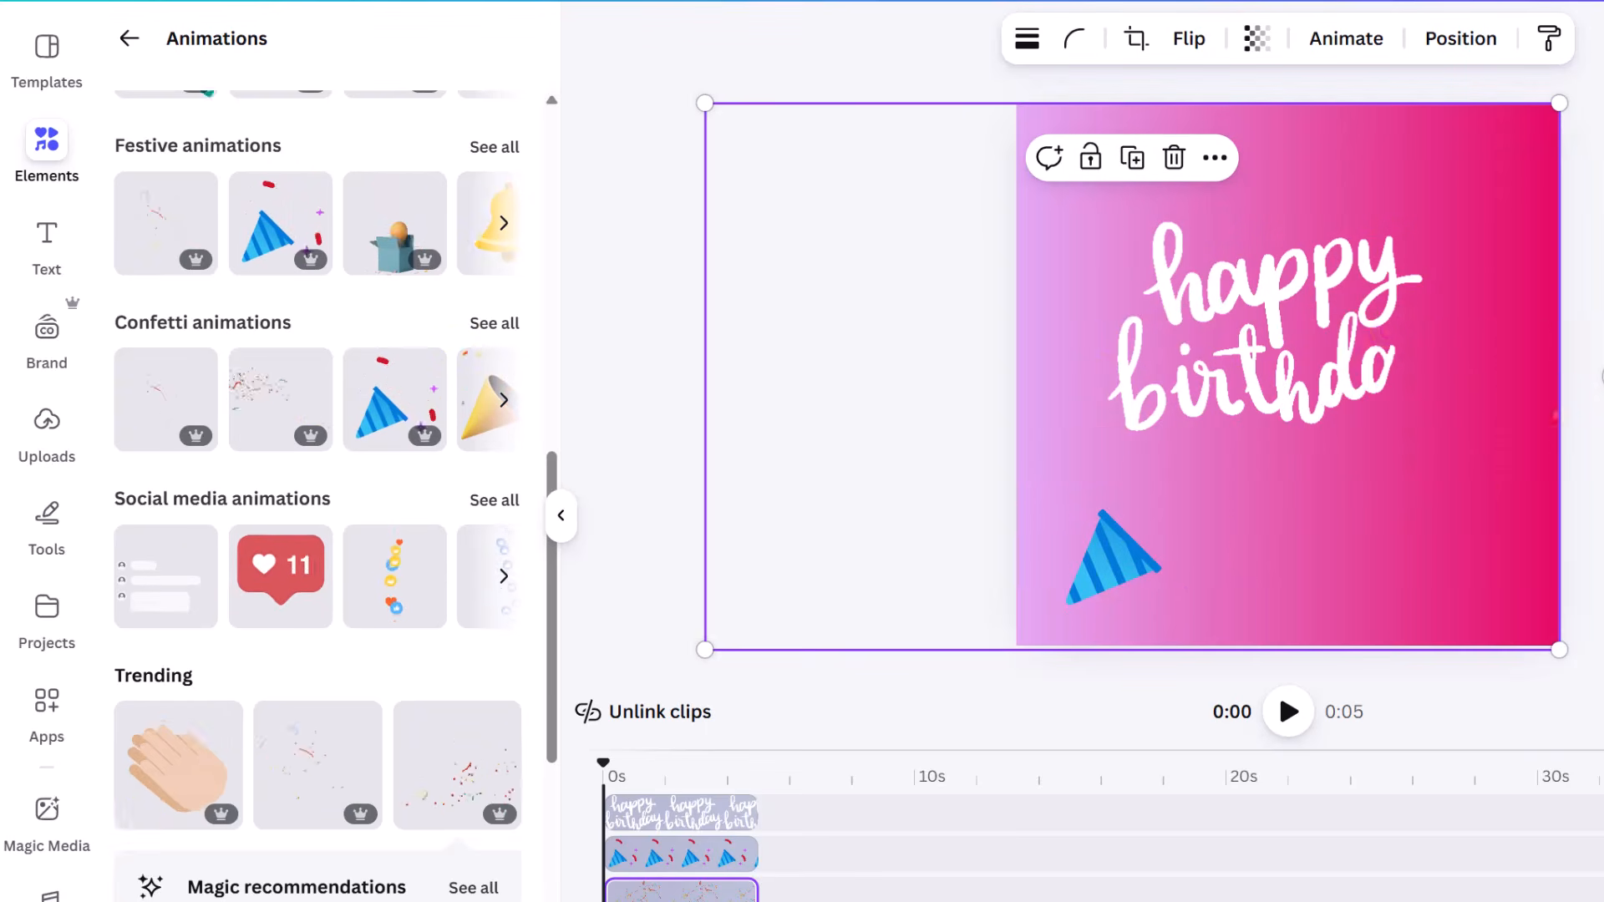
pyautogui.press('Escape')
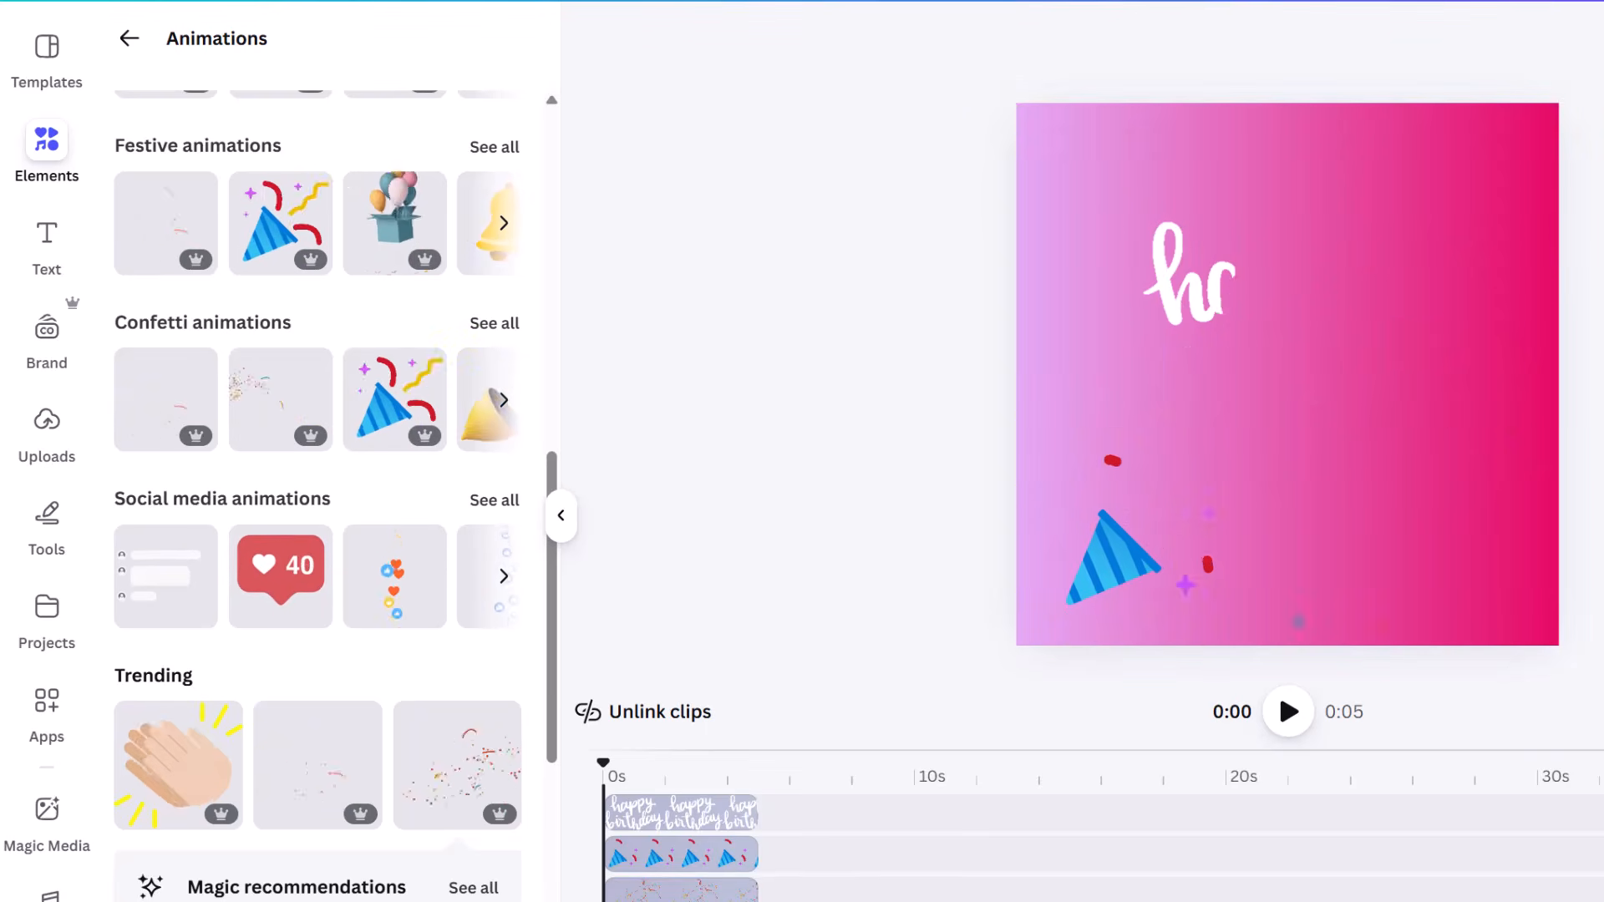
# Add the white spotted cat animation, shrink it and place it in the page's lower-right corner on the bottom edge
pyautogui.scroll(-3, 359, 777)
pyautogui.scroll(-4, 359, 802)
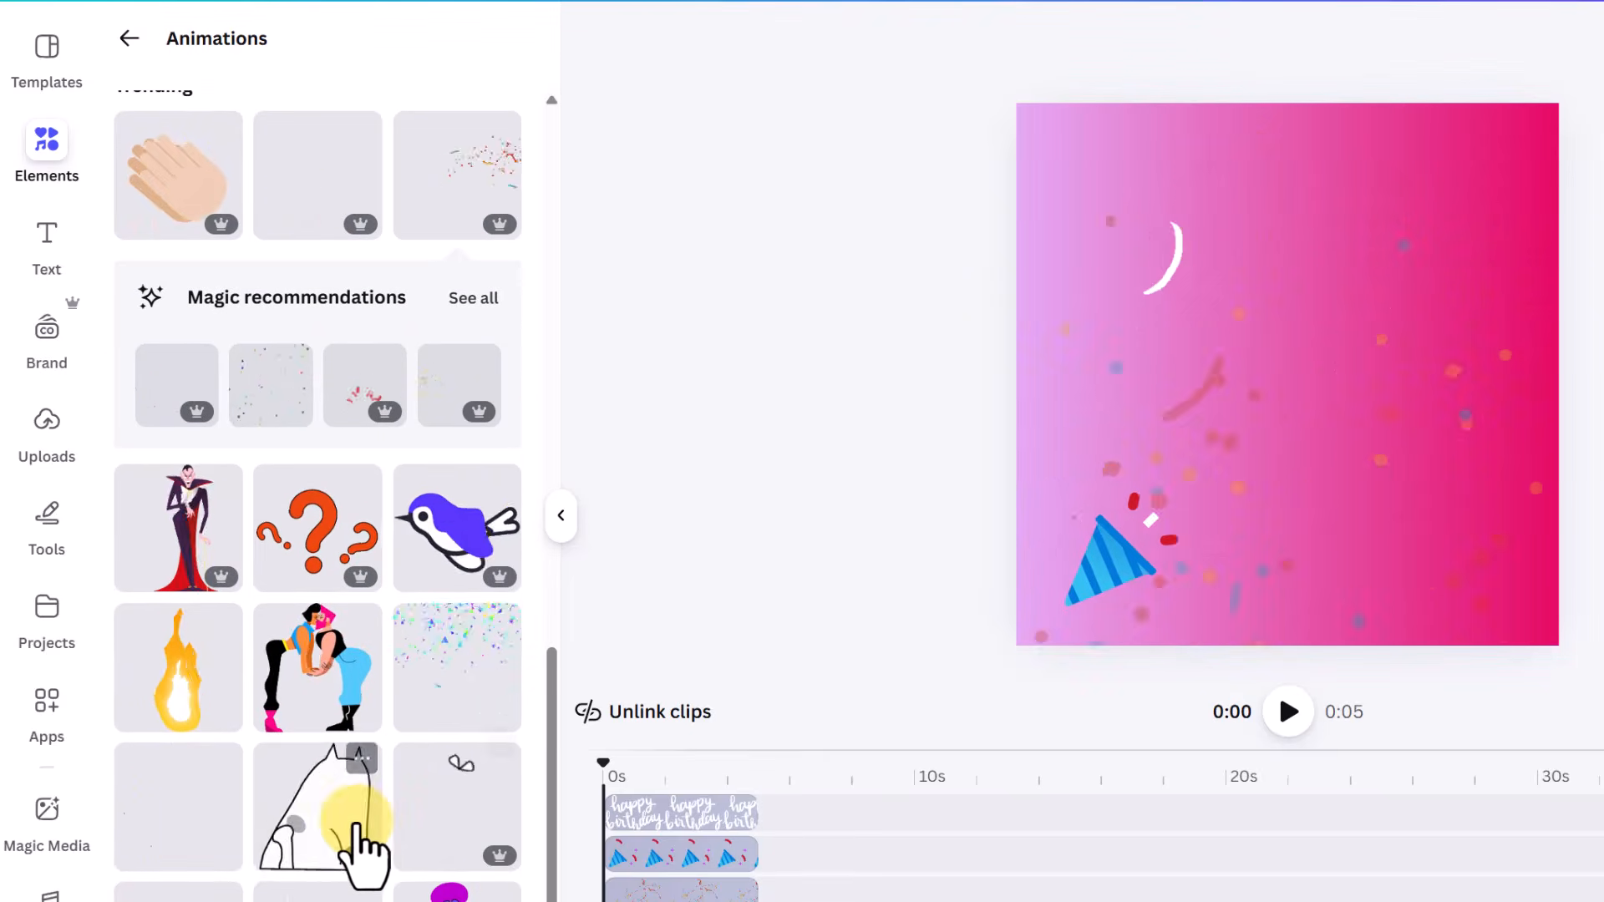
pyautogui.moveTo(327, 831); pyautogui.dragTo(1287, 501)
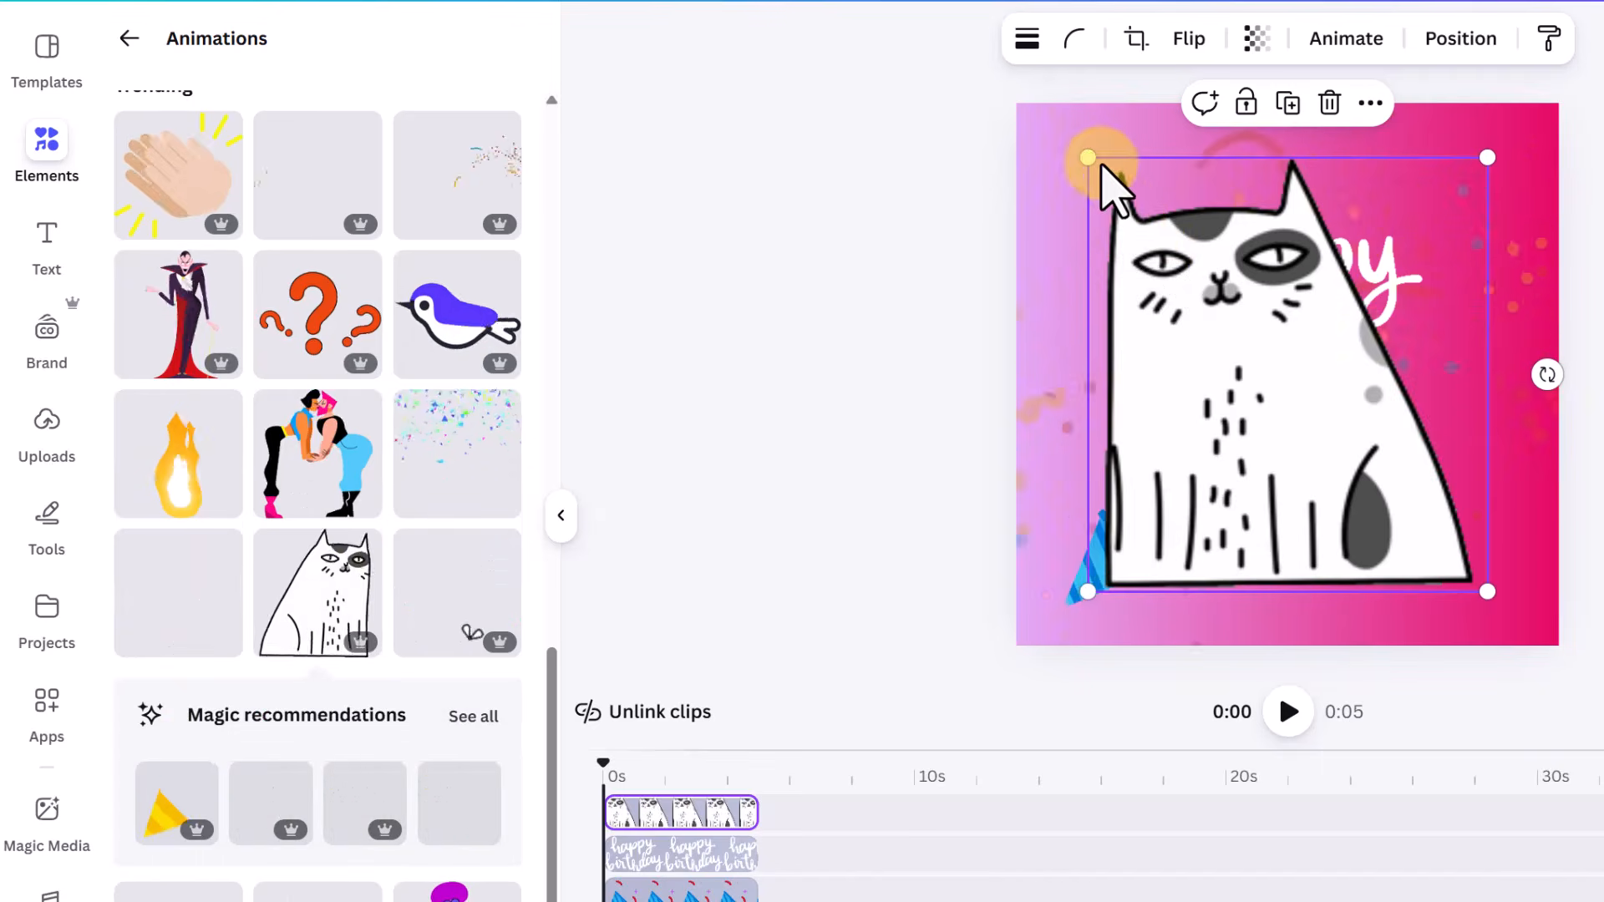
pyautogui.moveTo(1088, 157); pyautogui.dragTo(1312, 398)
pyautogui.moveTo(1415, 512); pyautogui.dragTo(1441, 566)
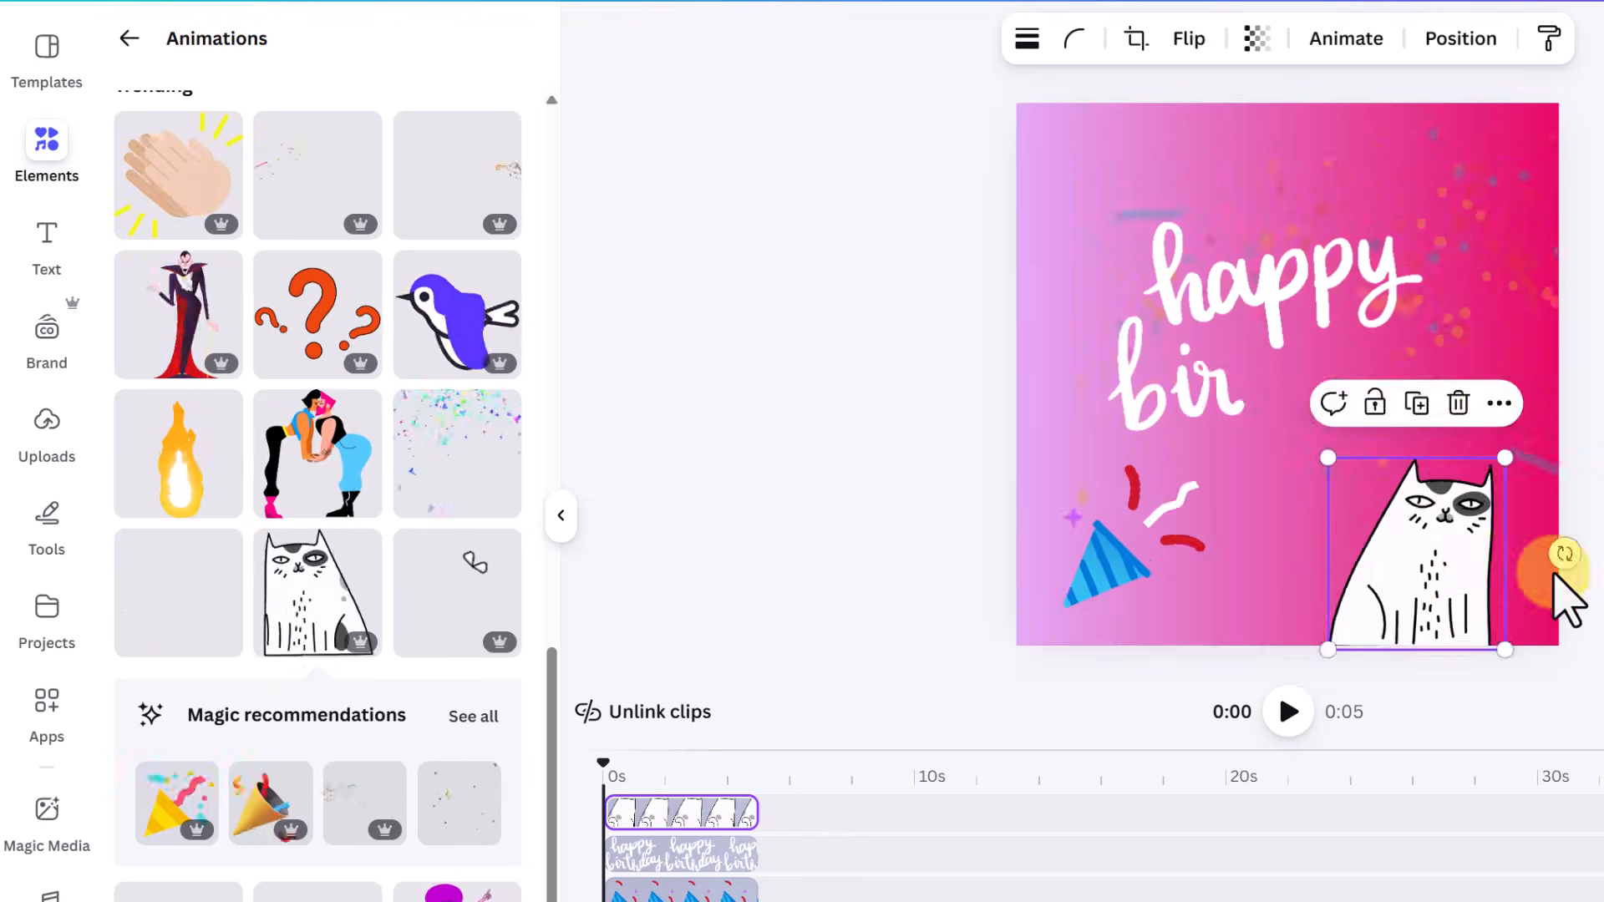
pyautogui.click(1592, 595)
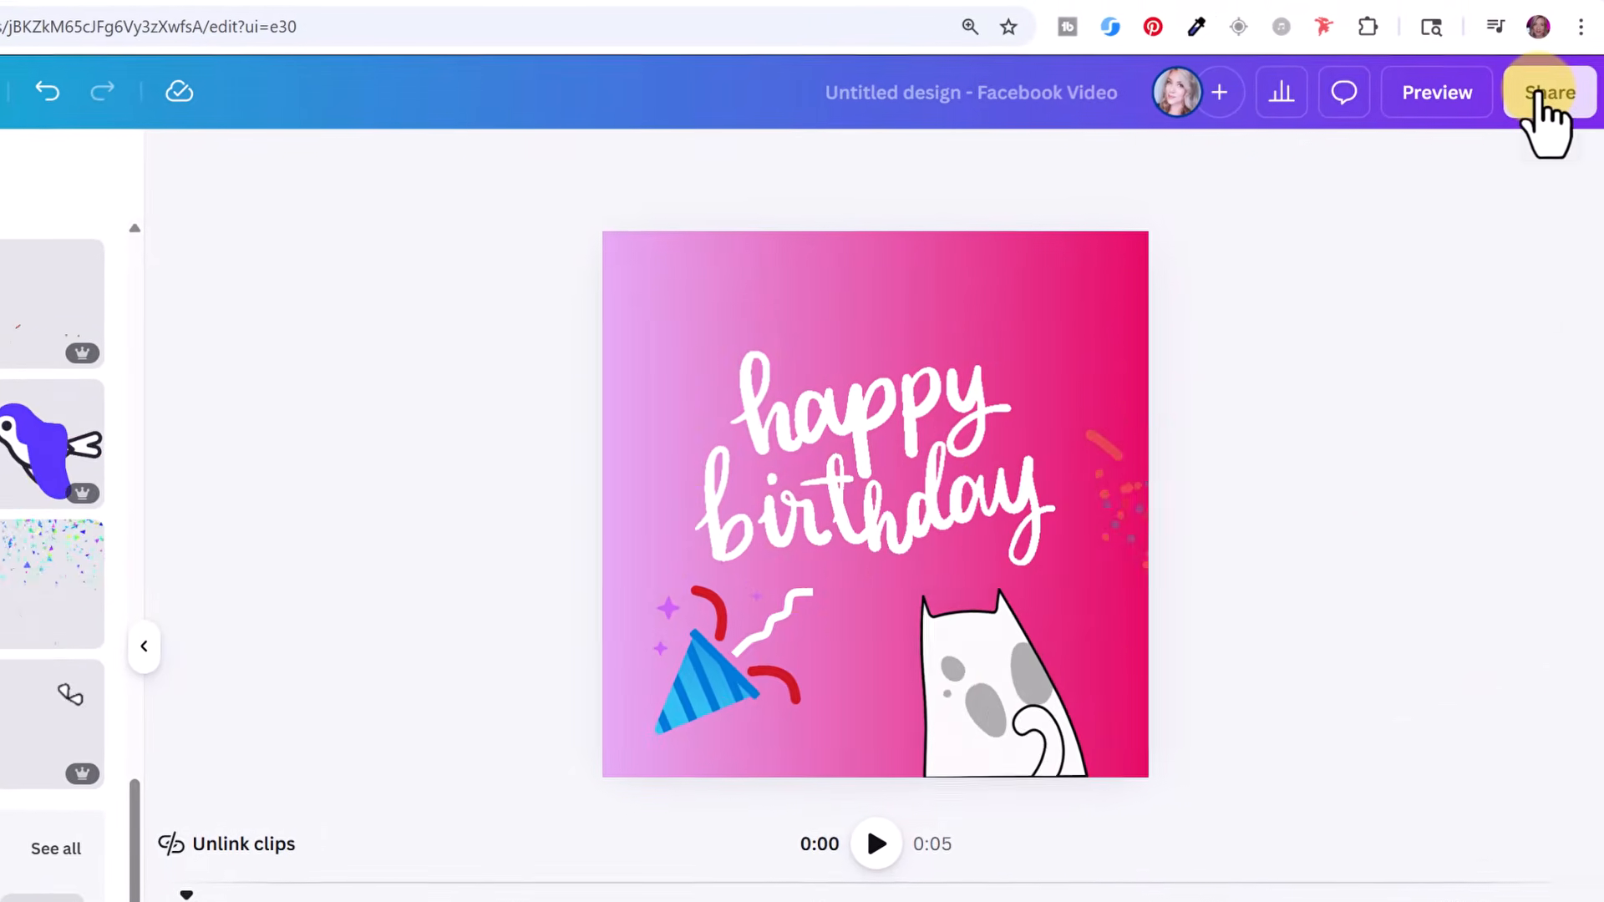
# Download the design as a GIF at size 1 (1,080 × 1,080 px)
pyautogui.click(1554, 89)
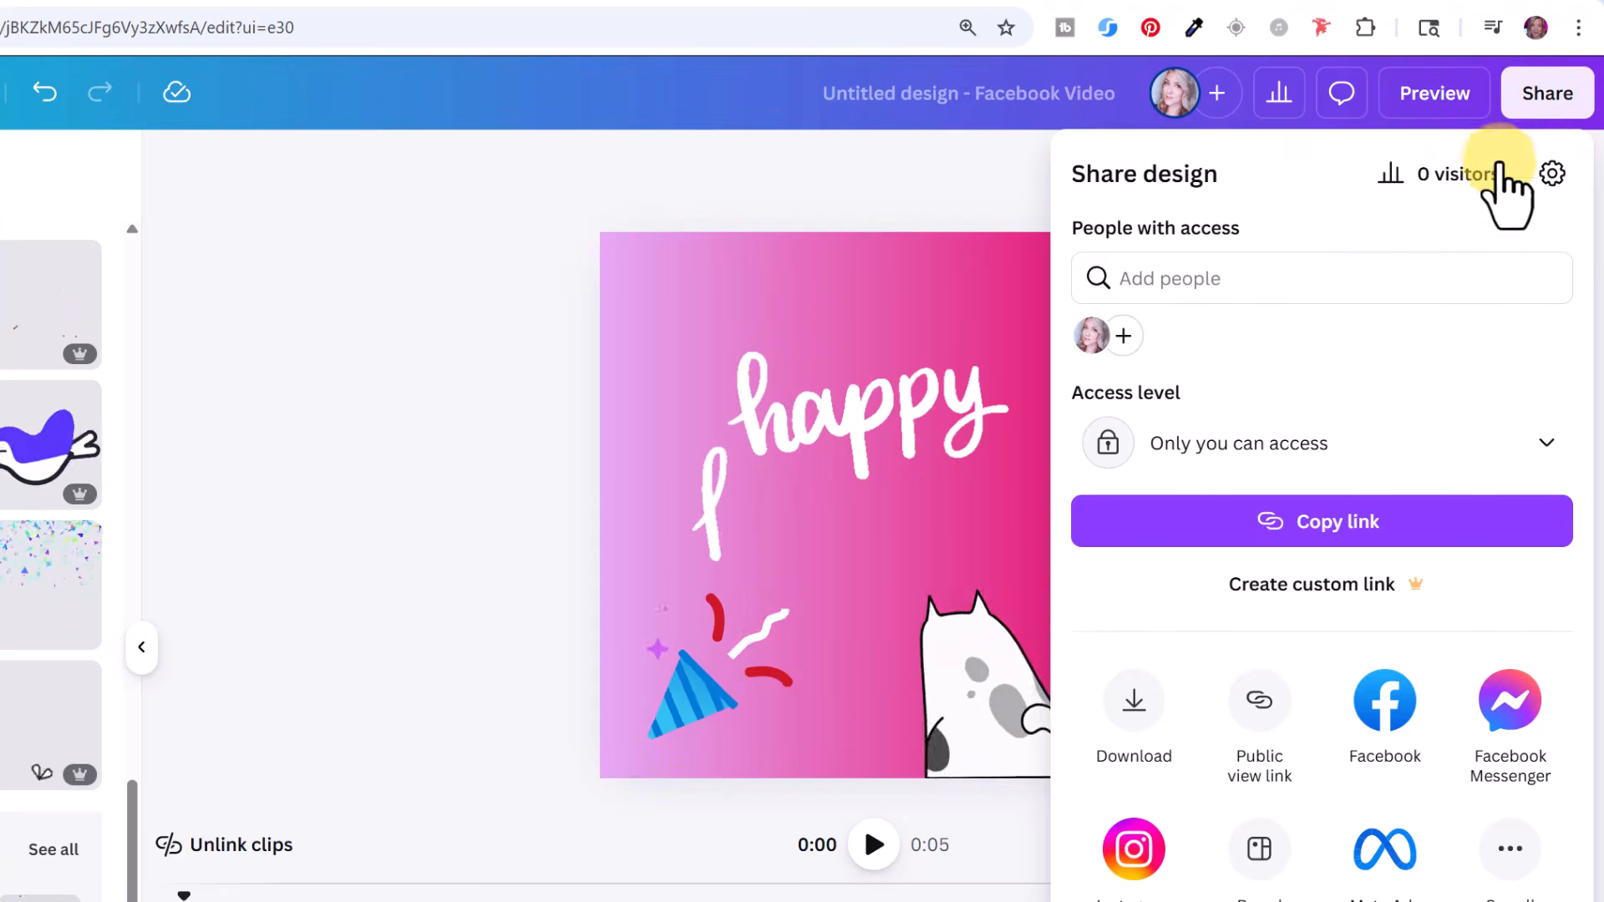
pyautogui.click(1125, 736)
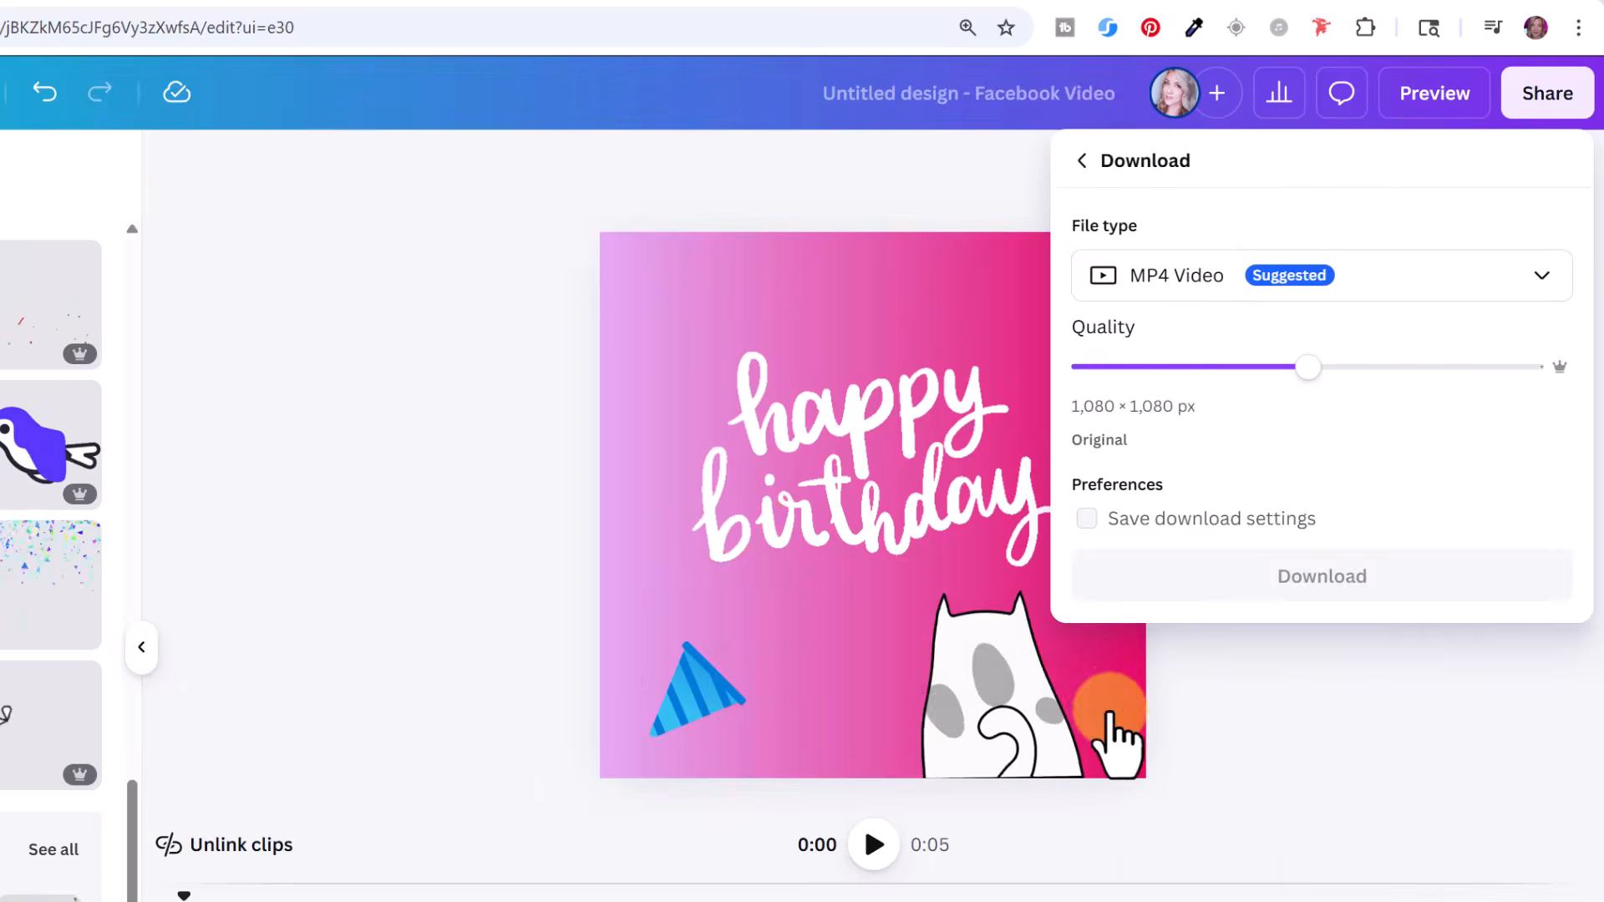
pyautogui.click(1278, 288)
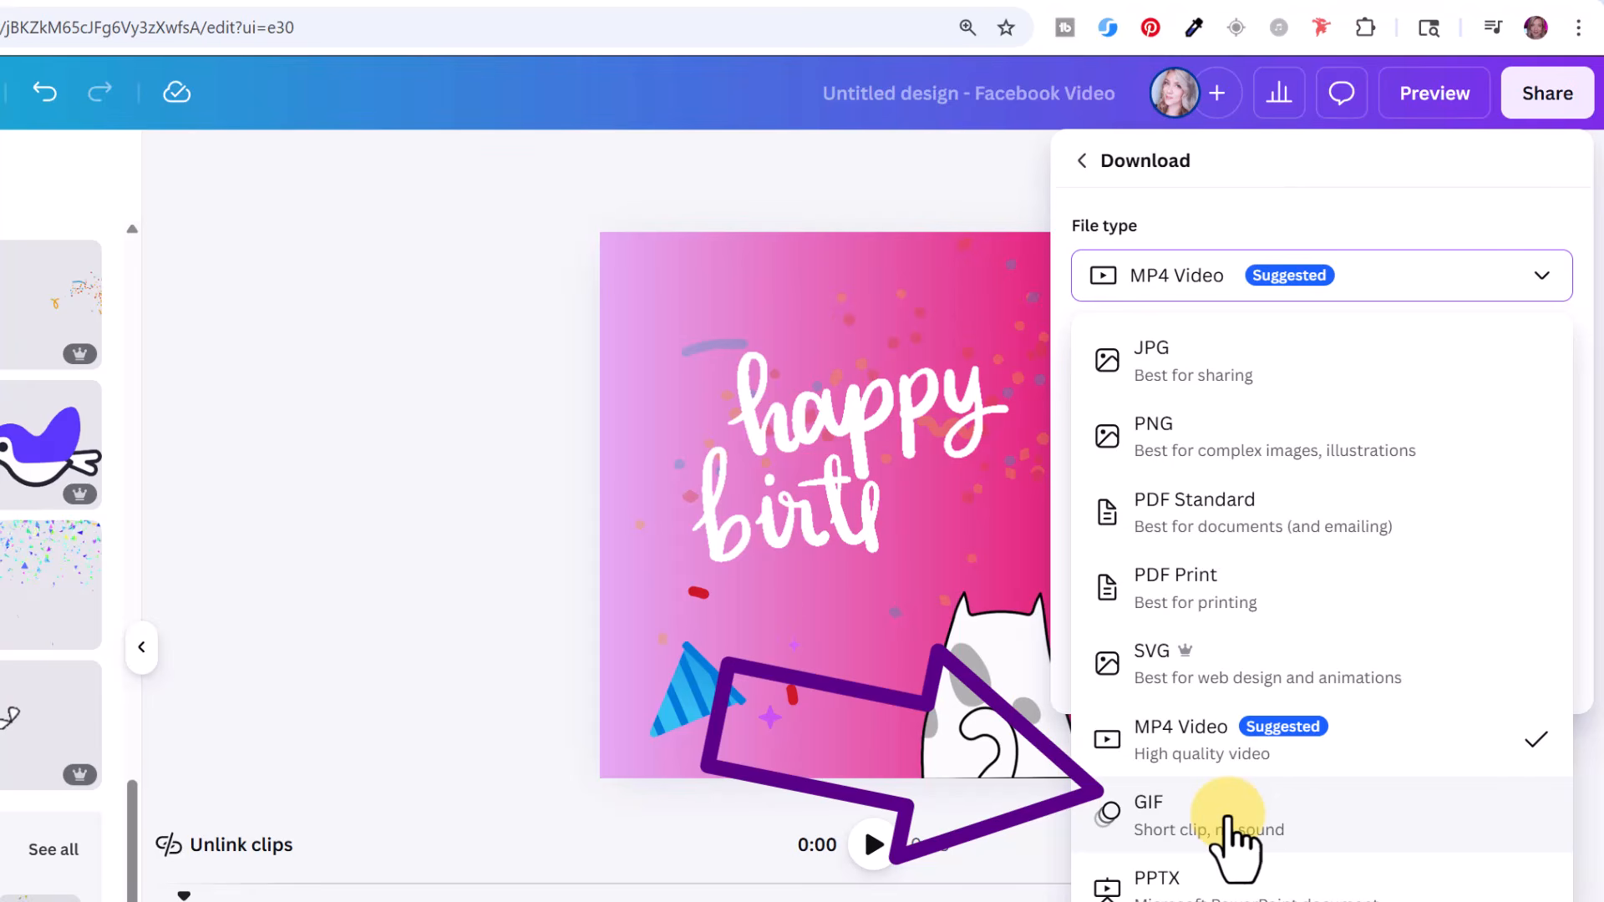
pyautogui.click(1227, 820)
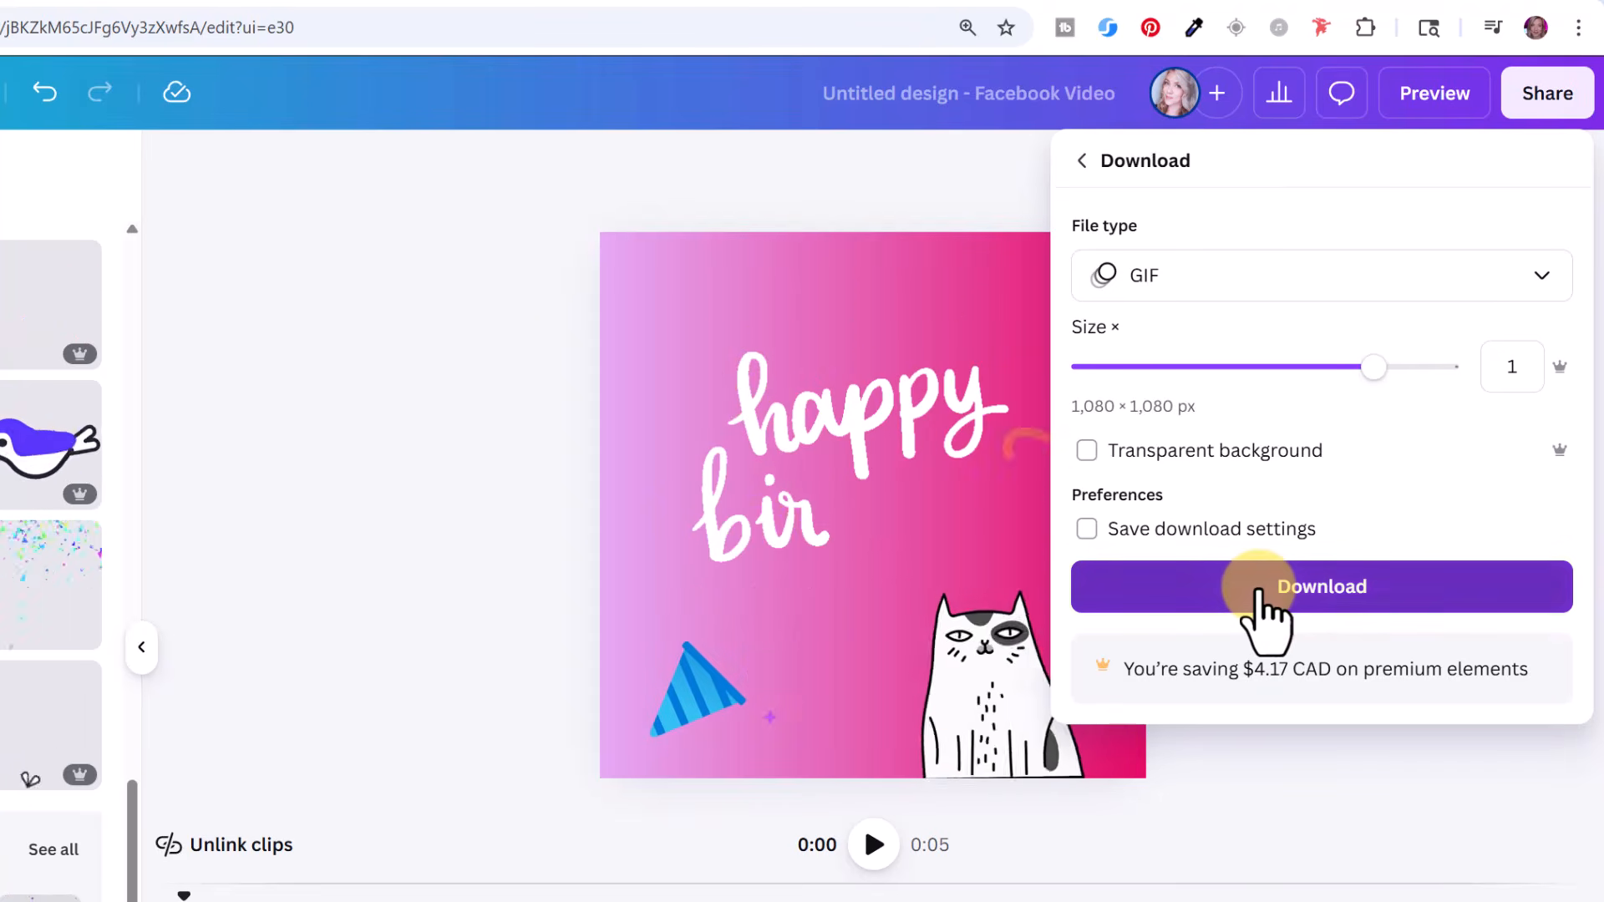
pyautogui.click(1249, 595)
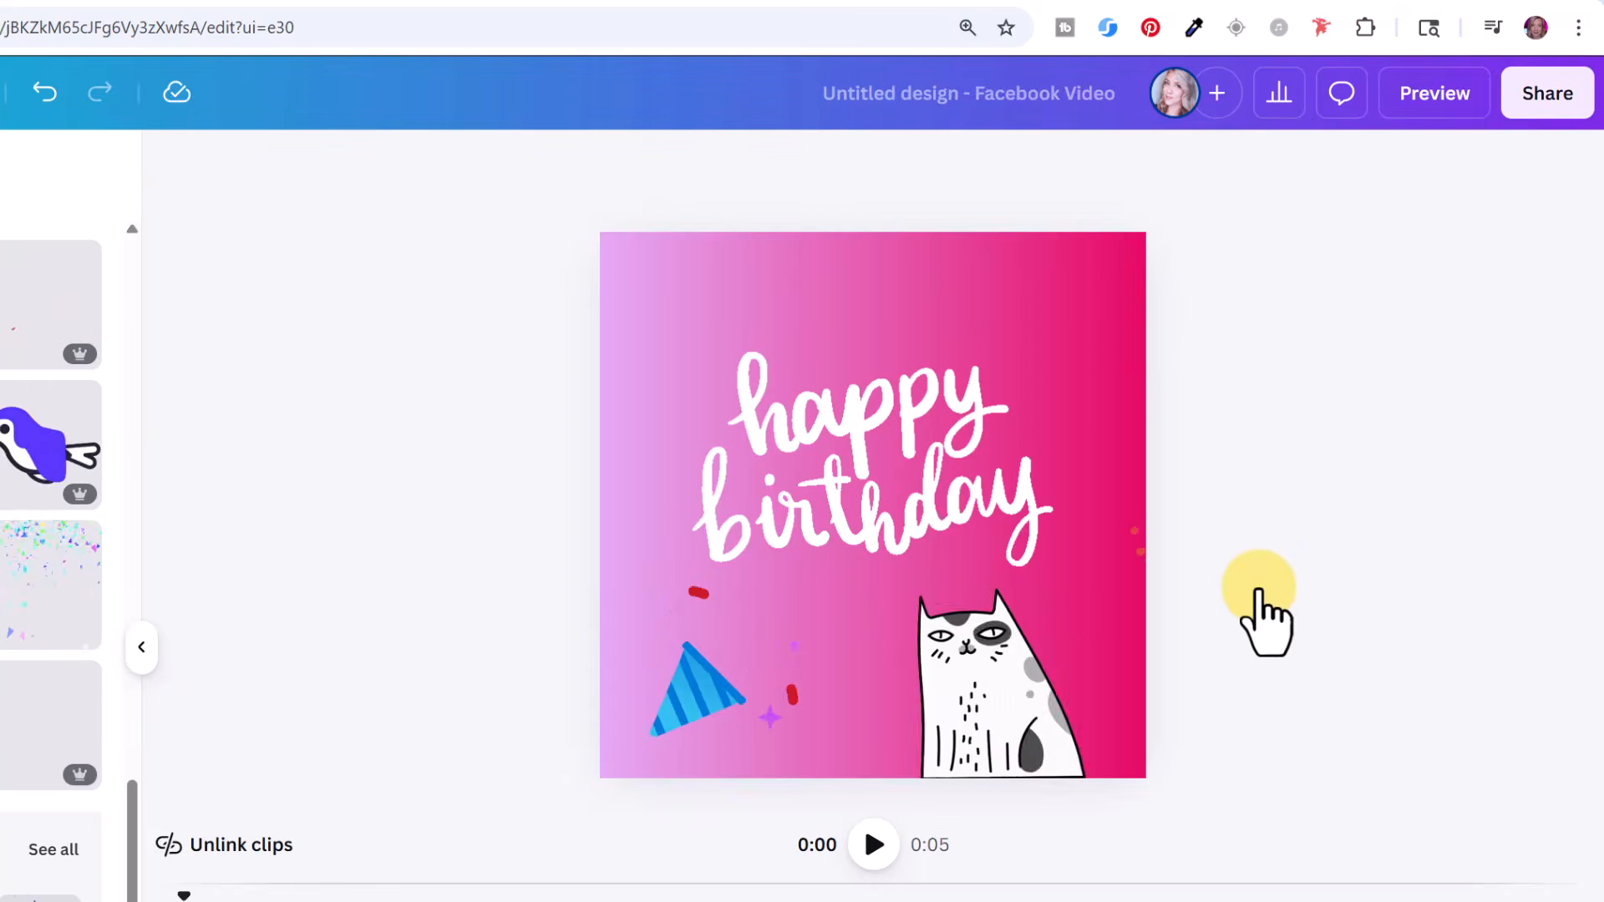